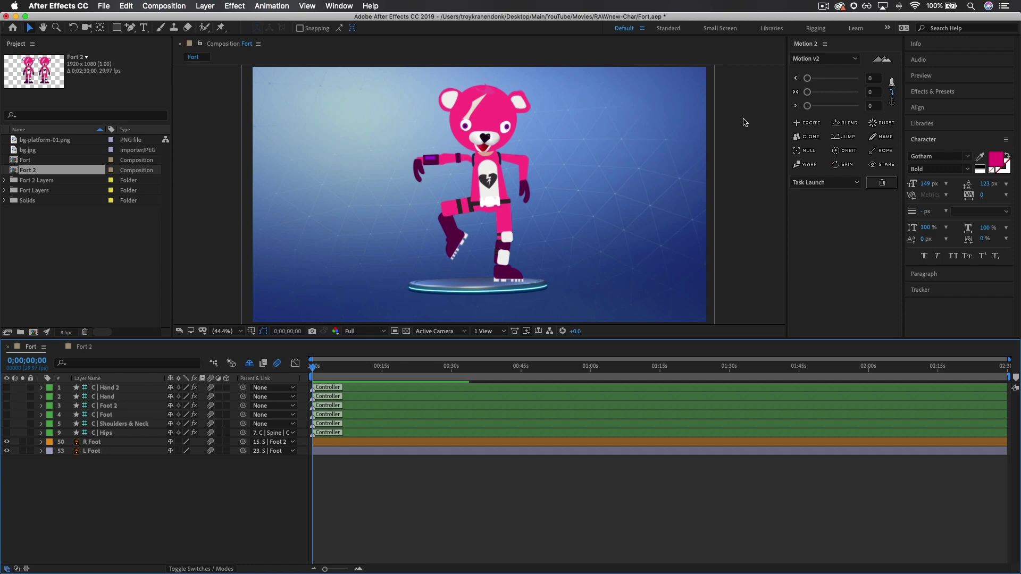
# Play the Fort composition to watch the Duik-rigged pink bear's dance animation
pyautogui.press('space')
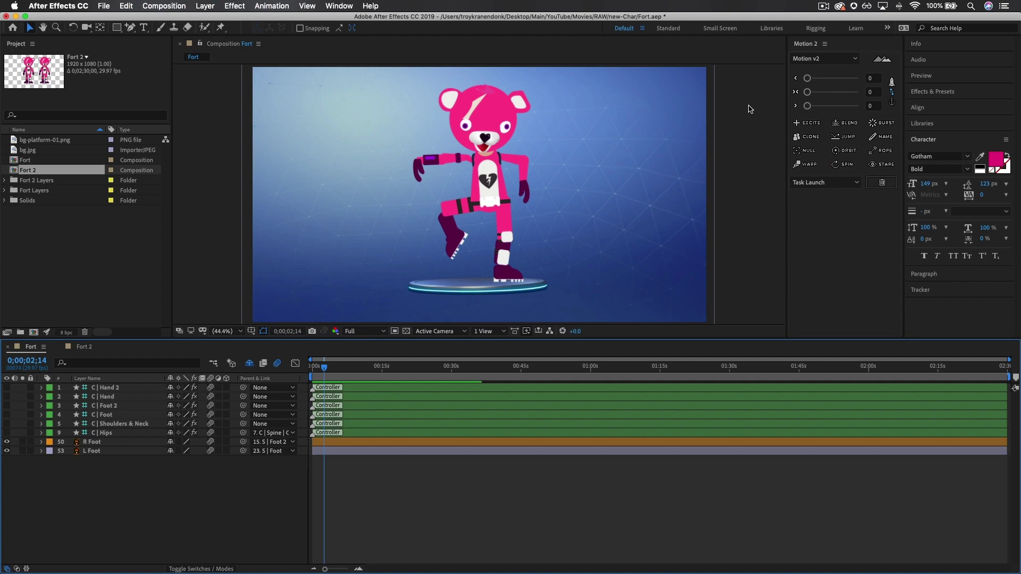
# Switch to the Rigging workspace and open the Fort 2 composition
pyautogui.click(816, 28)
pyautogui.press('h')
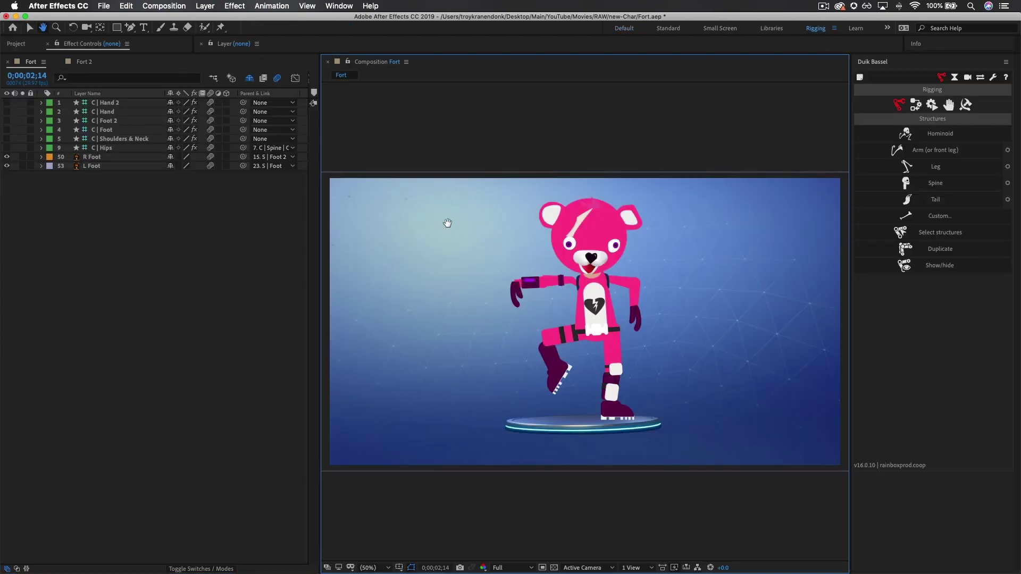
pyautogui.press('v')
pyautogui.click(85, 62)
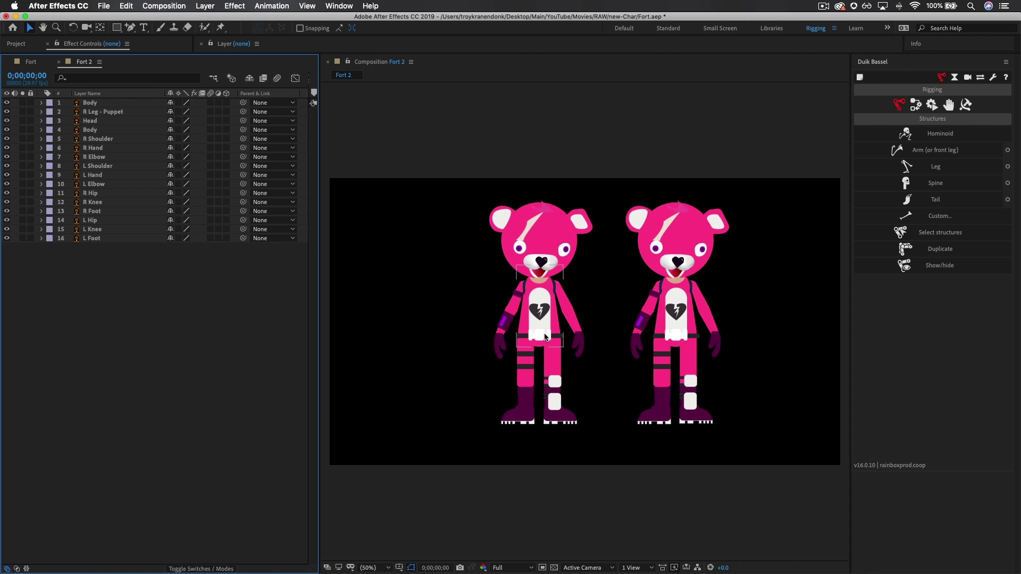
# Spread out the left bear's thigh, foot, hand, body and head pieces
pyautogui.moveTo(545, 337); pyautogui.dragTo(558, 339)
pyautogui.click(551, 435)
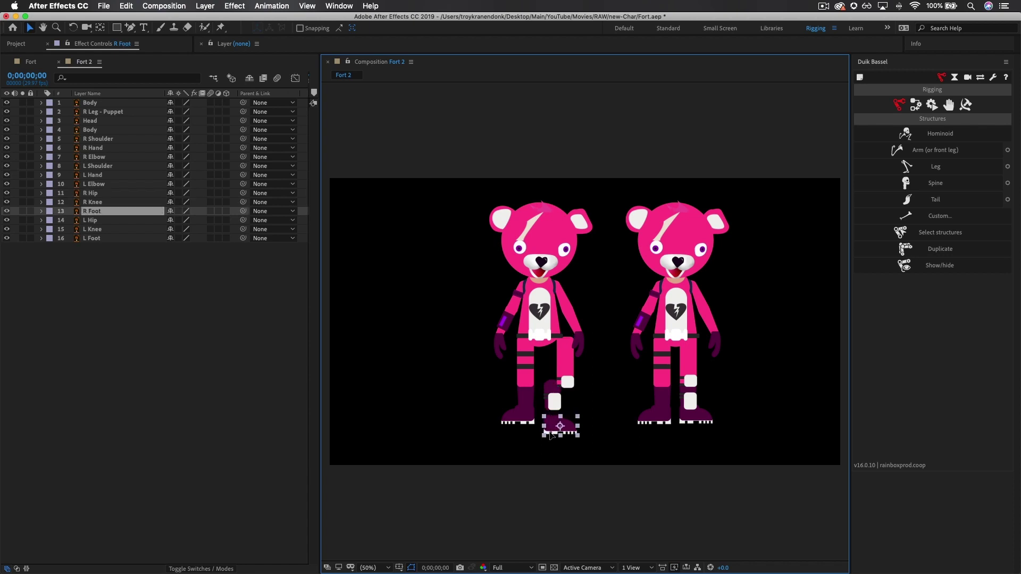
pyautogui.moveTo(551, 435); pyautogui.dragTo(550, 442)
pyautogui.click(578, 335)
pyautogui.moveTo(578, 335); pyautogui.dragTo(591, 318)
pyautogui.click(531, 311)
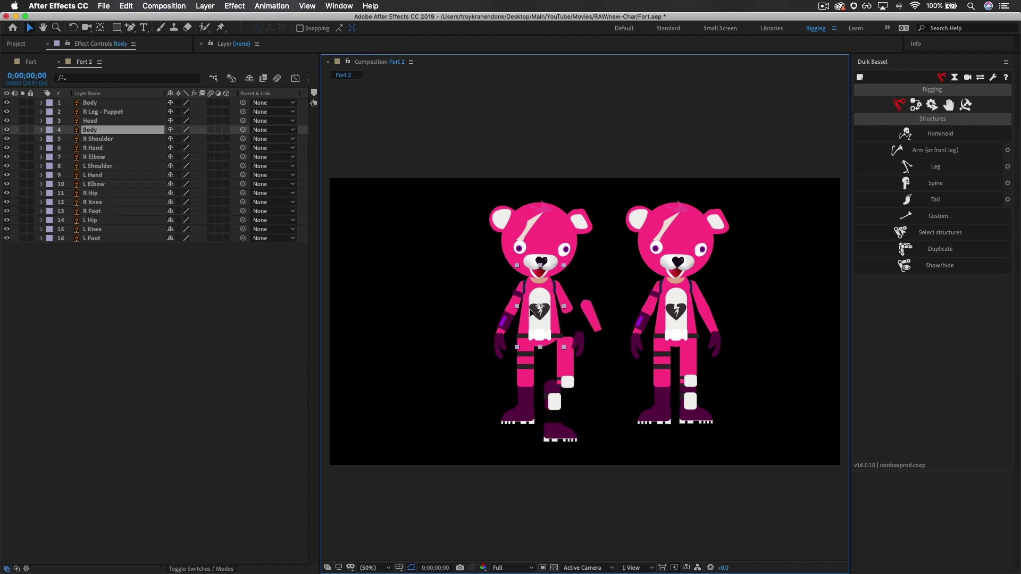
pyautogui.moveTo(530, 311); pyautogui.dragTo(483, 357)
pyautogui.click(500, 347)
pyautogui.click(535, 250)
pyautogui.moveTo(534, 250); pyautogui.dragTo(518, 235)
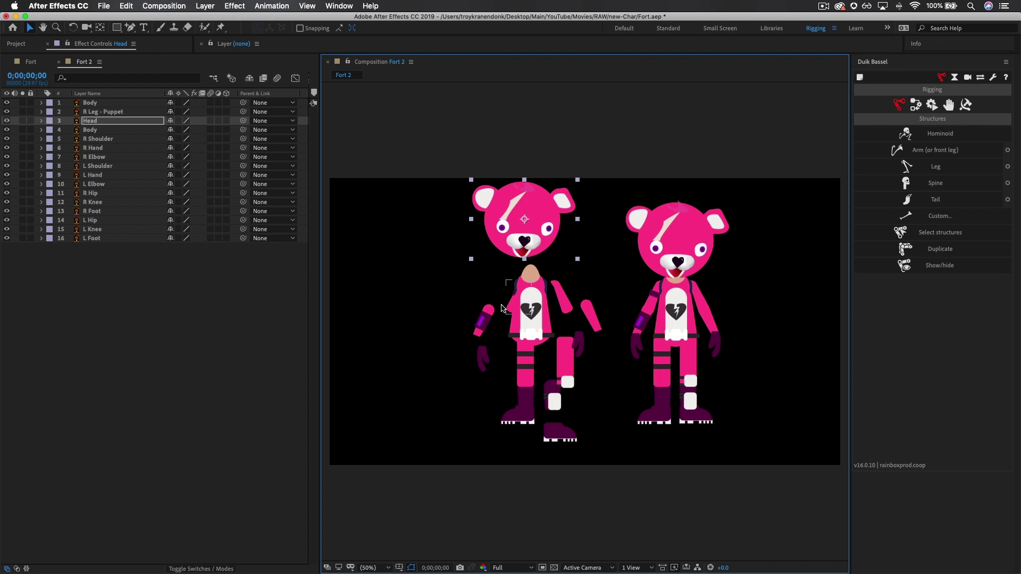
pyautogui.moveTo(444, 153); pyautogui.dragTo(477, 436)
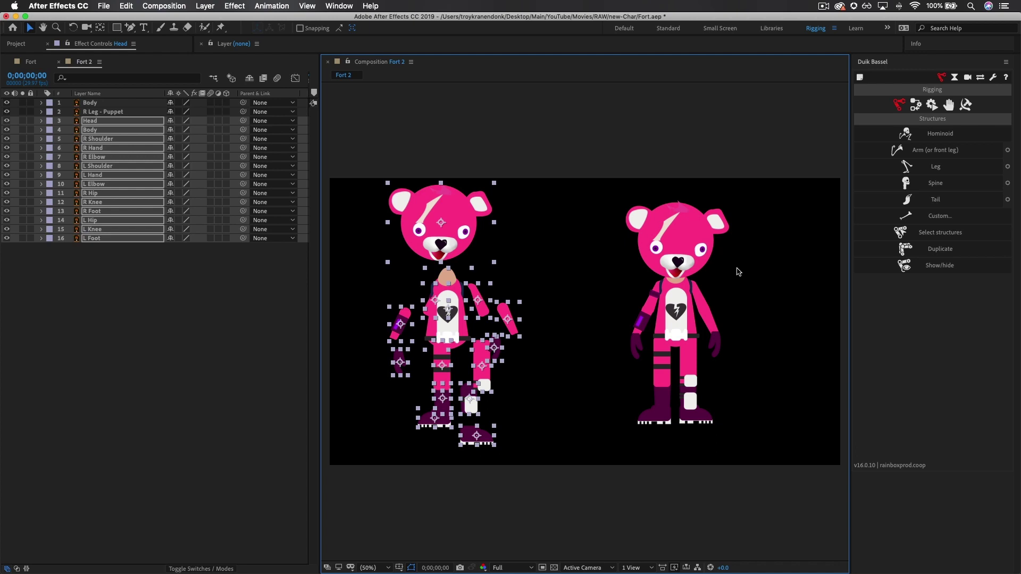
# Move the right bear's body away so the R Leg - Puppet layer stands alone
pyautogui.moveTo(657, 230); pyautogui.dragTo(591, 213)
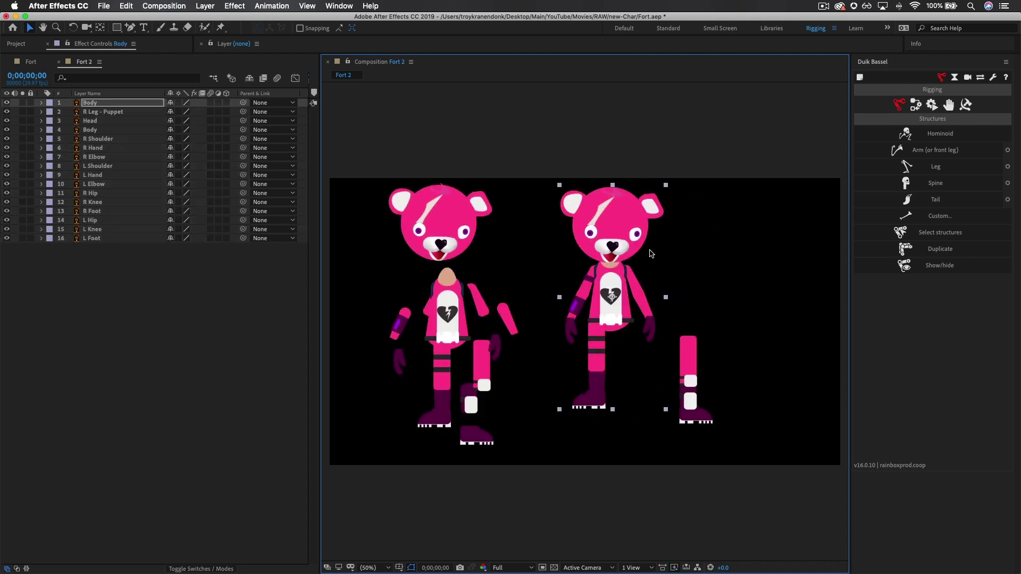
pyautogui.click(693, 356)
pyautogui.moveTo(693, 356); pyautogui.dragTo(630, 195)
pyautogui.scroll(6, 671, 349)
pyautogui.scroll(-2, 671, 348)
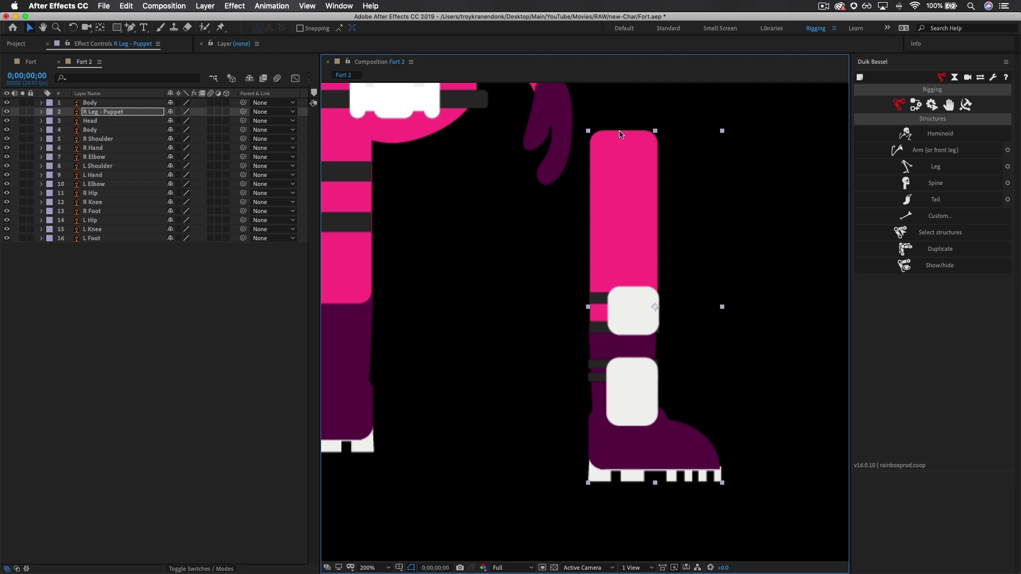
# Reposition the right leg, then add position pins at the leg's top and the foot's bottom
pyautogui.moveTo(611, 295); pyautogui.dragTo(526, 290)
pyautogui.moveTo(604, 257); pyautogui.dragTo(632, 265)
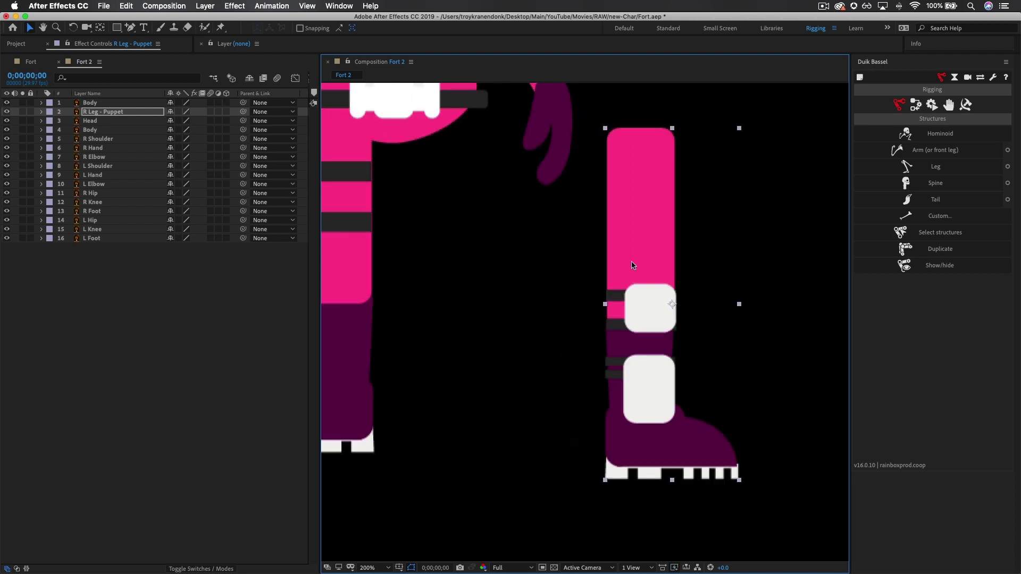
pyautogui.click(223, 31)
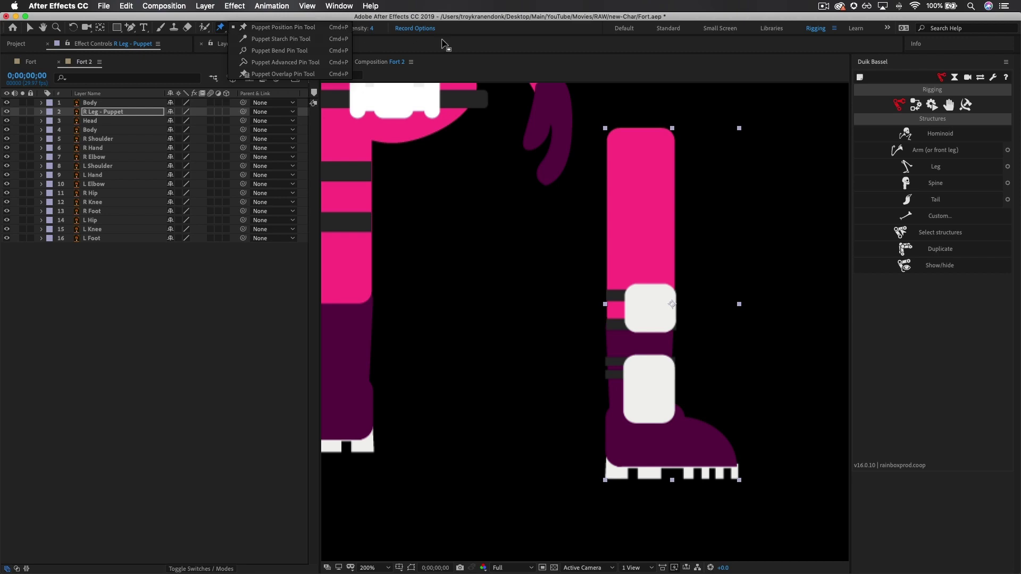
pyautogui.click(296, 27)
pyautogui.click(639, 131)
pyautogui.click(659, 464)
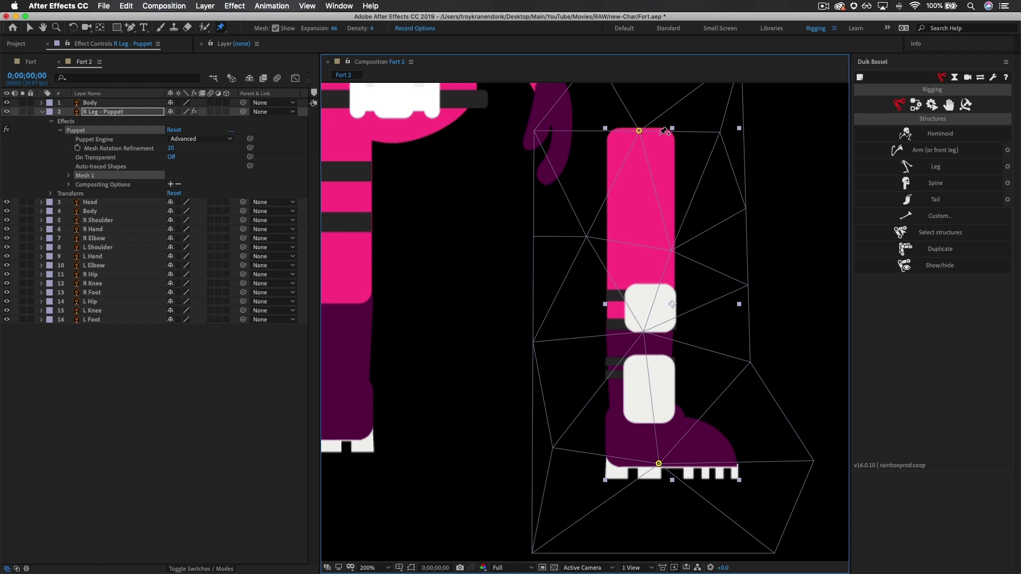
# Try four starch pins on the upper leg, then undo them
pyautogui.click(220, 27)
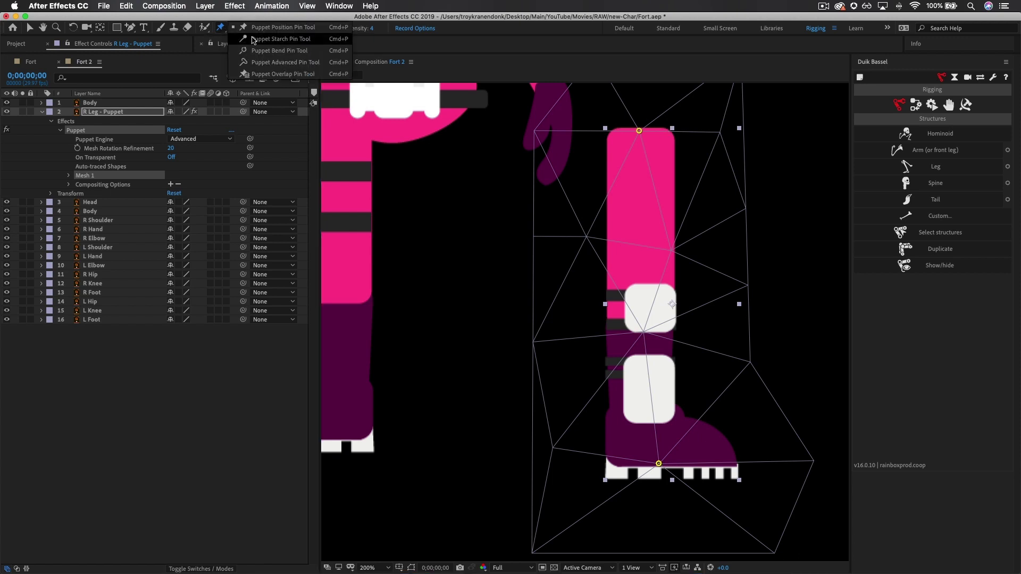
pyautogui.click(253, 39)
pyautogui.click(612, 178)
pyautogui.click(656, 191)
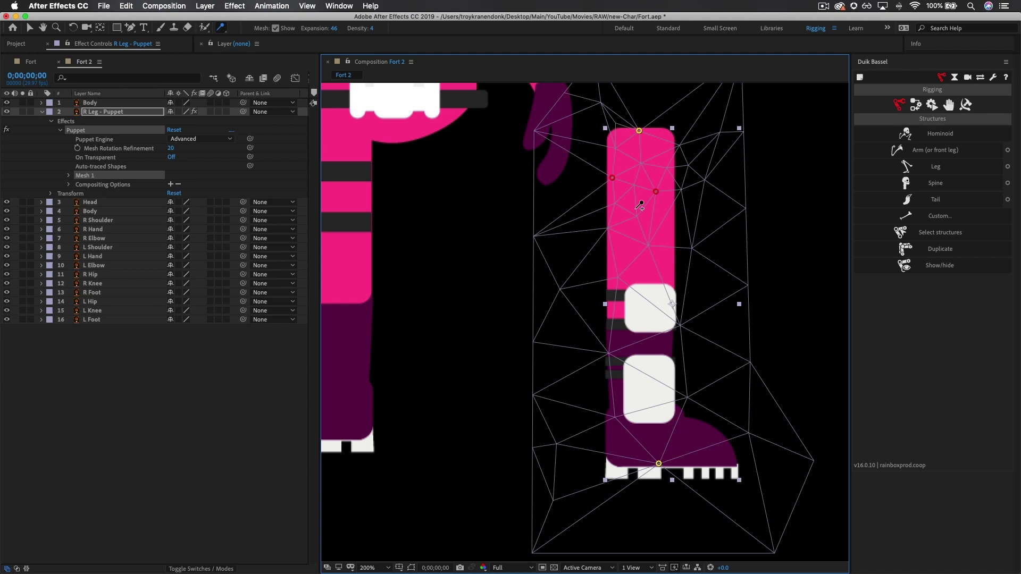
pyautogui.click(636, 208)
pyautogui.click(638, 186)
pyautogui.hotkey('ctrl', 'z')
pyautogui.hotkey('ctrl', 'z')
pyautogui.hotkey('ctrl', 'z')
pyautogui.hotkey('ctrl', 'z')
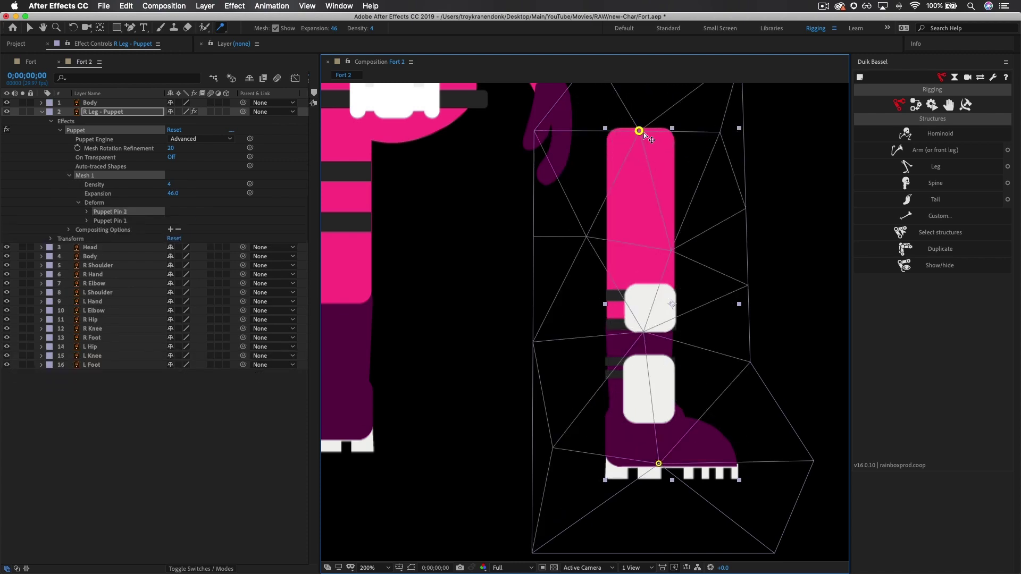
# In the Default workspace's Fort 2 timeline, set Mesh 1 Density to 11 and Expansion to 6
pyautogui.click(628, 29)
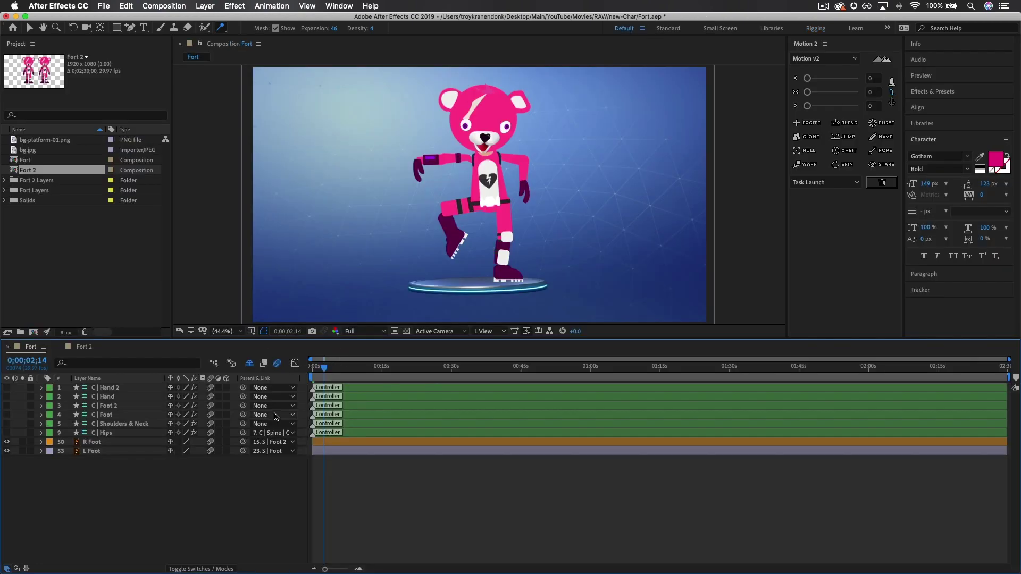
pyautogui.click(77, 347)
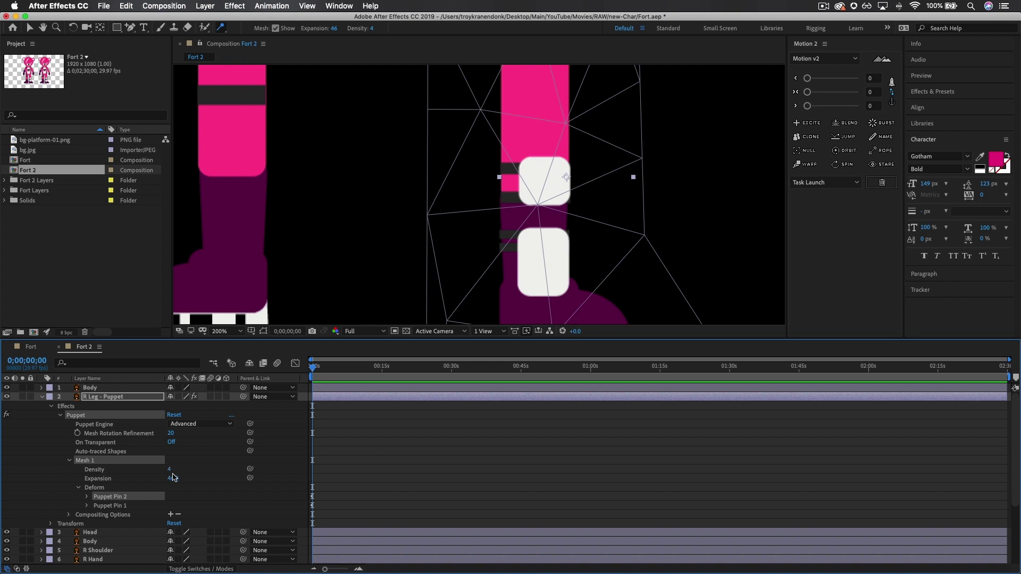
pyautogui.moveTo(169, 470); pyautogui.dragTo(207, 471)
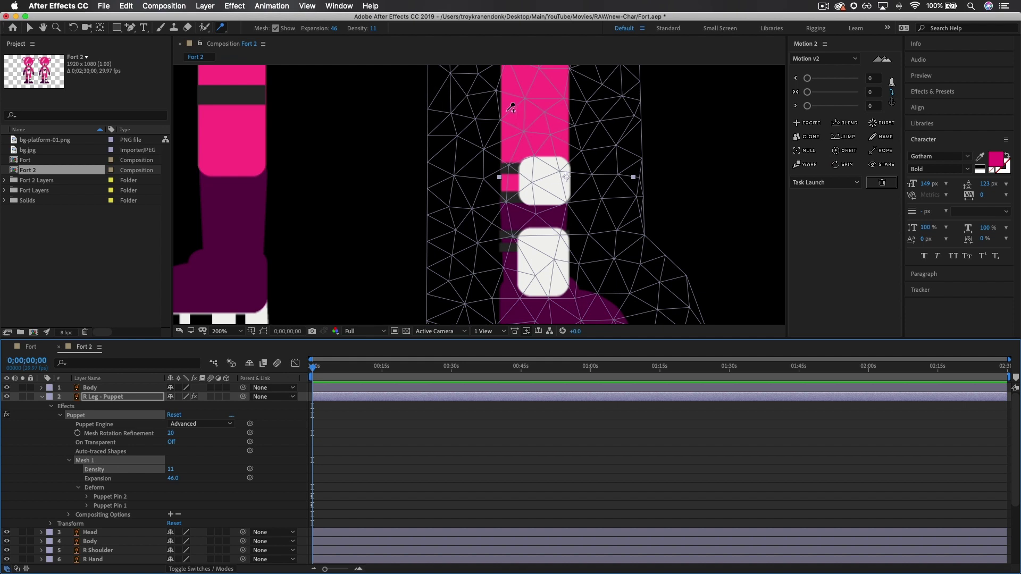
pyautogui.scroll(-1, 514, 119)
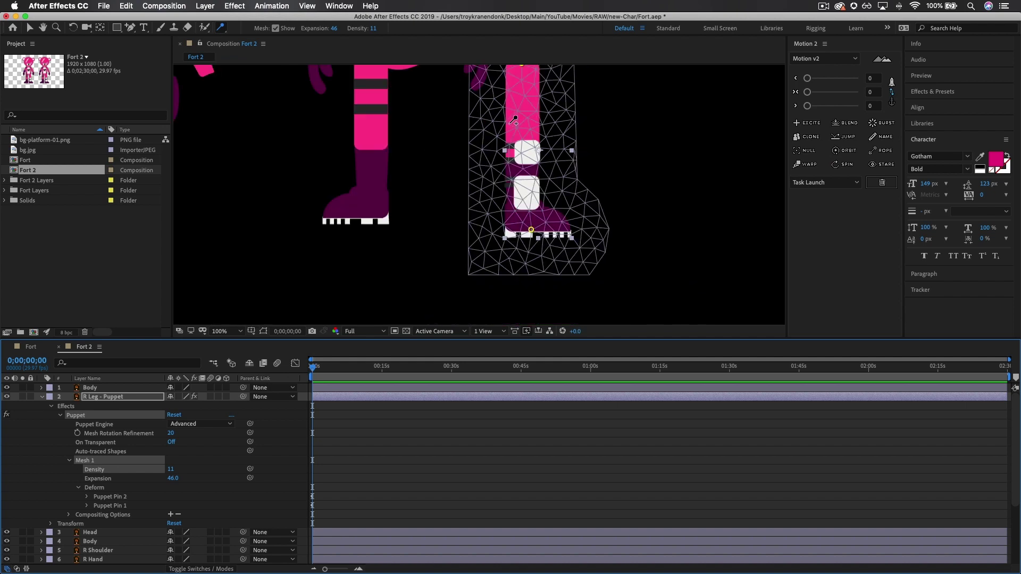
pyautogui.scroll(3, 514, 121)
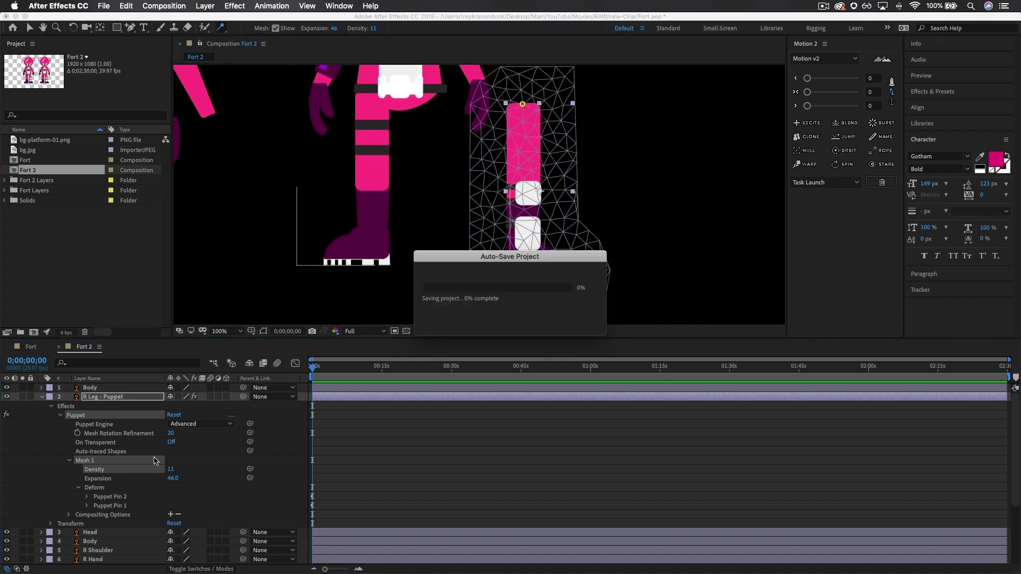
pyautogui.click(173, 478)
pyautogui.write('6')
pyautogui.press('Return')
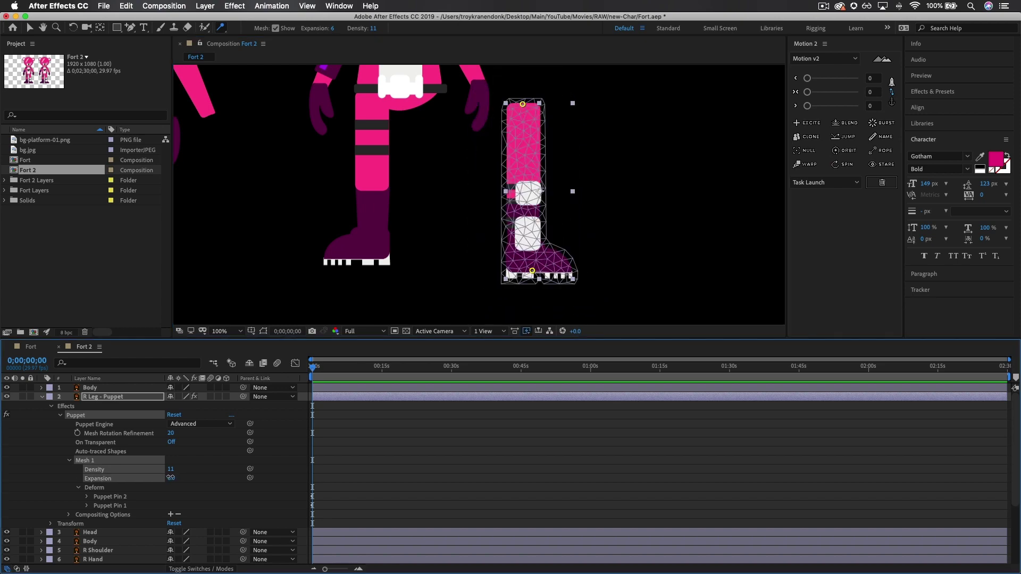
pyautogui.click(171, 478)
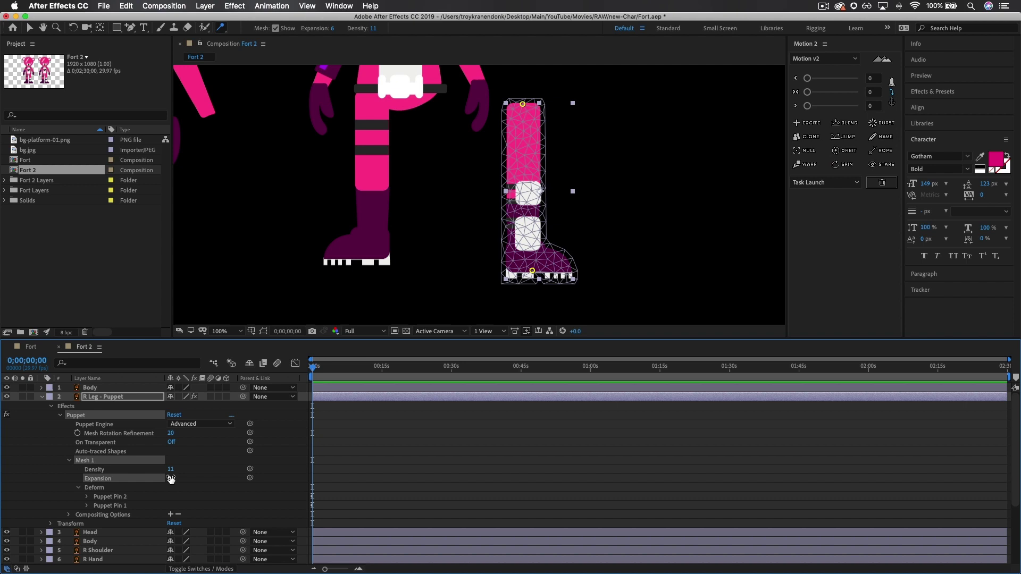
# Add five starch pins from the top of the thigh down to just below the knee
pyautogui.click(523, 113)
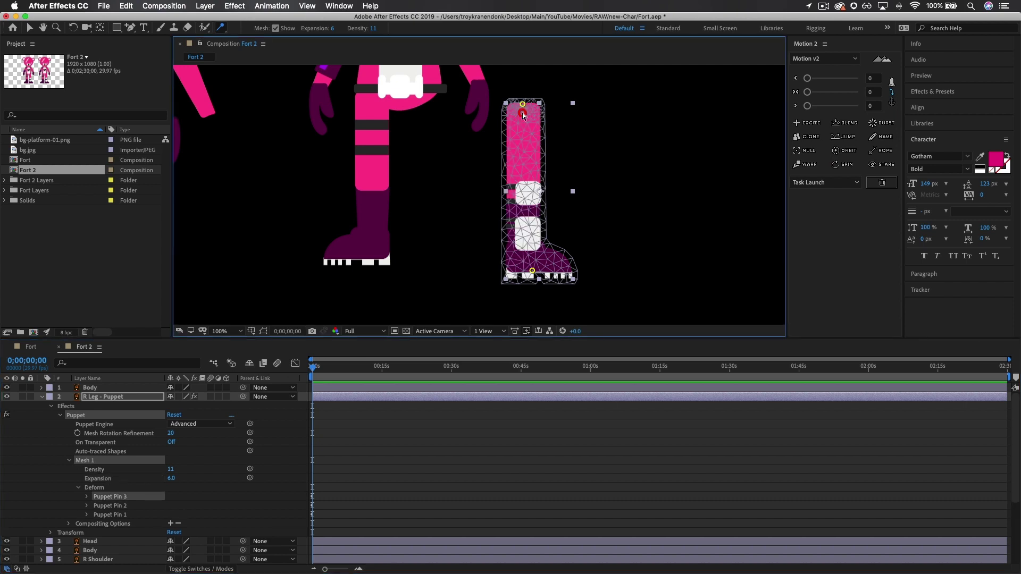
pyautogui.click(526, 176)
pyautogui.click(524, 167)
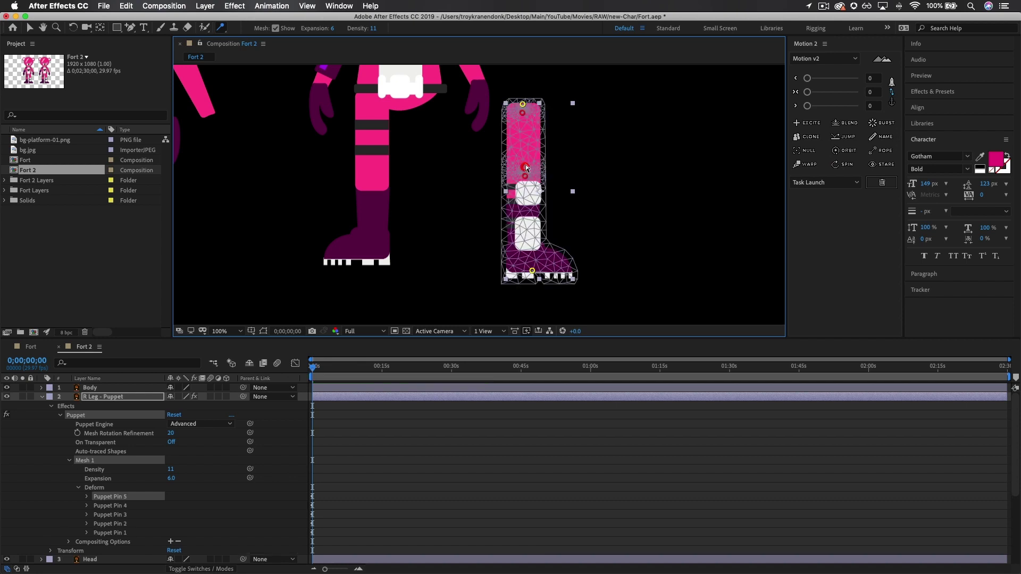
pyautogui.click(524, 212)
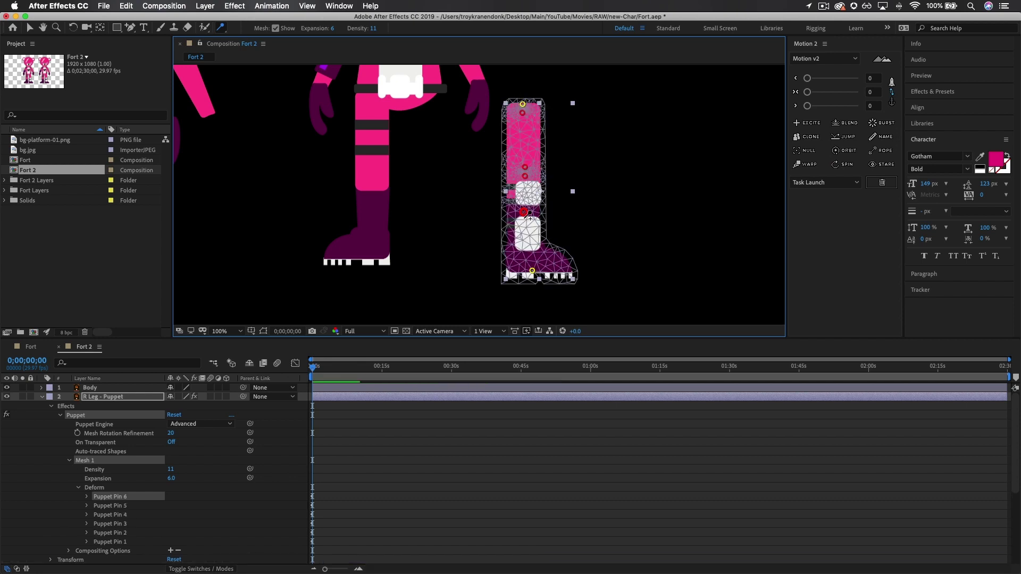
pyautogui.click(524, 218)
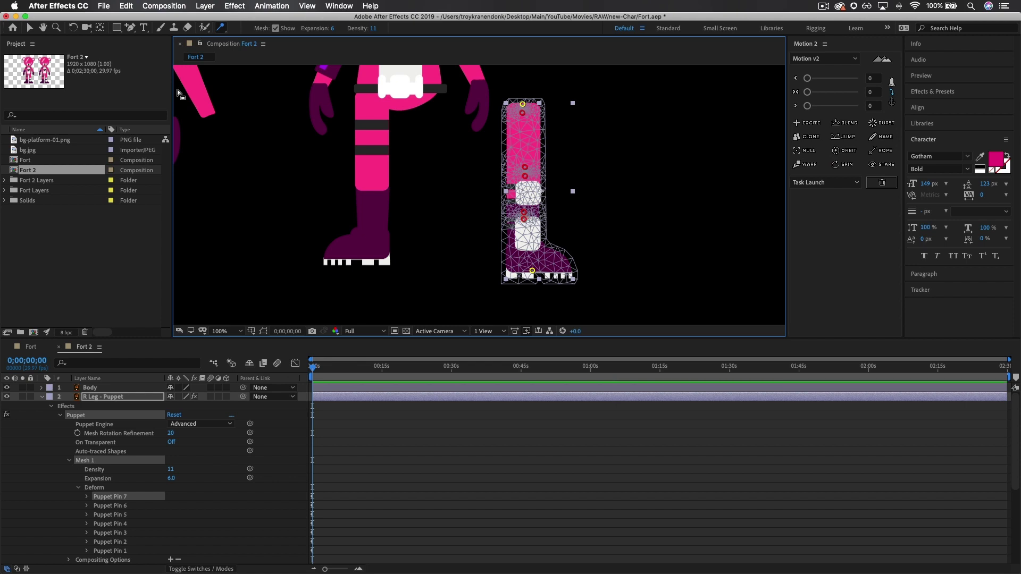
# Add a bend pin (Puppet Pin 8), then drag the boot pin up-right to bend the leg
pyautogui.click(219, 28)
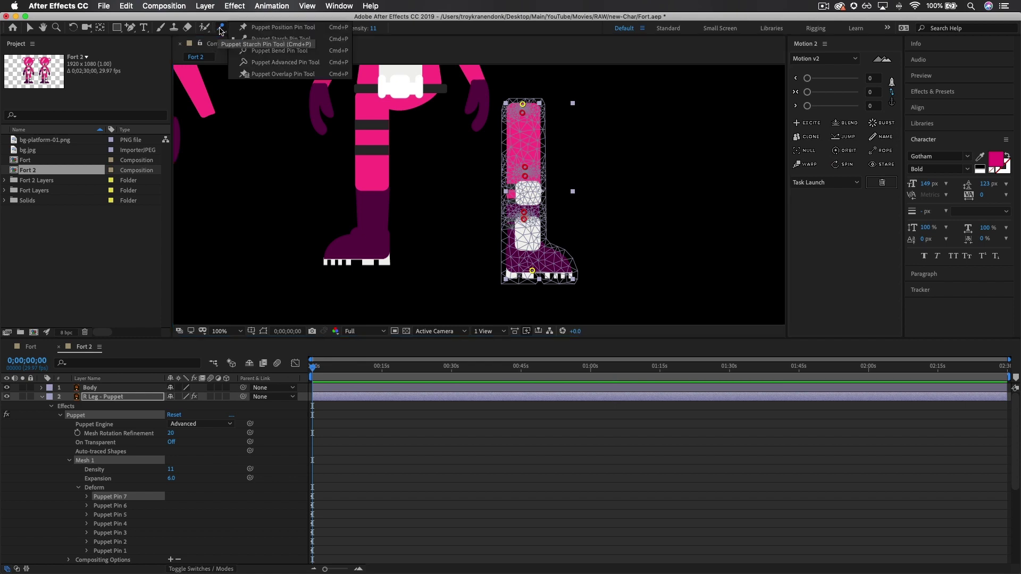
pyautogui.click(267, 53)
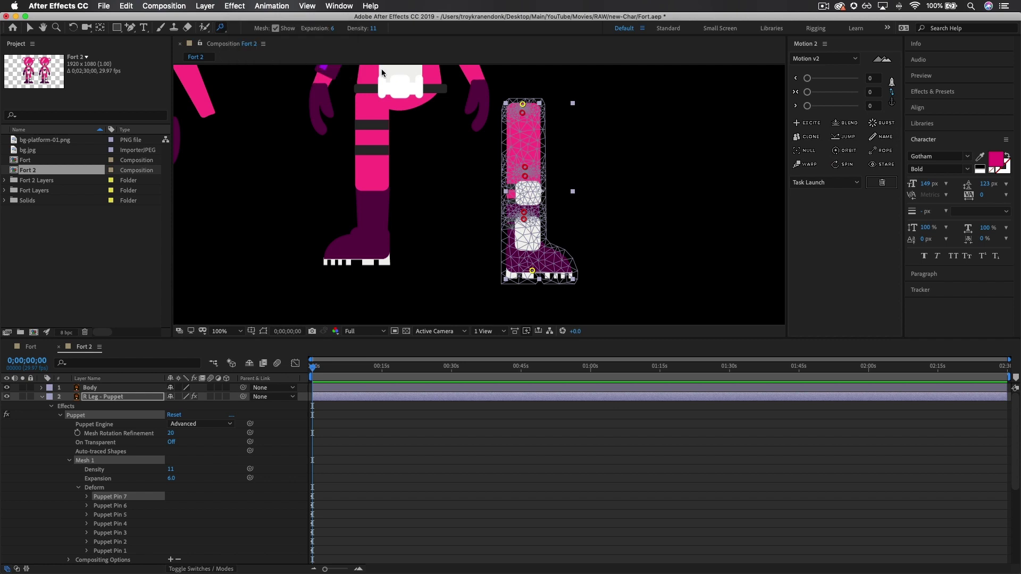
pyautogui.click(535, 195)
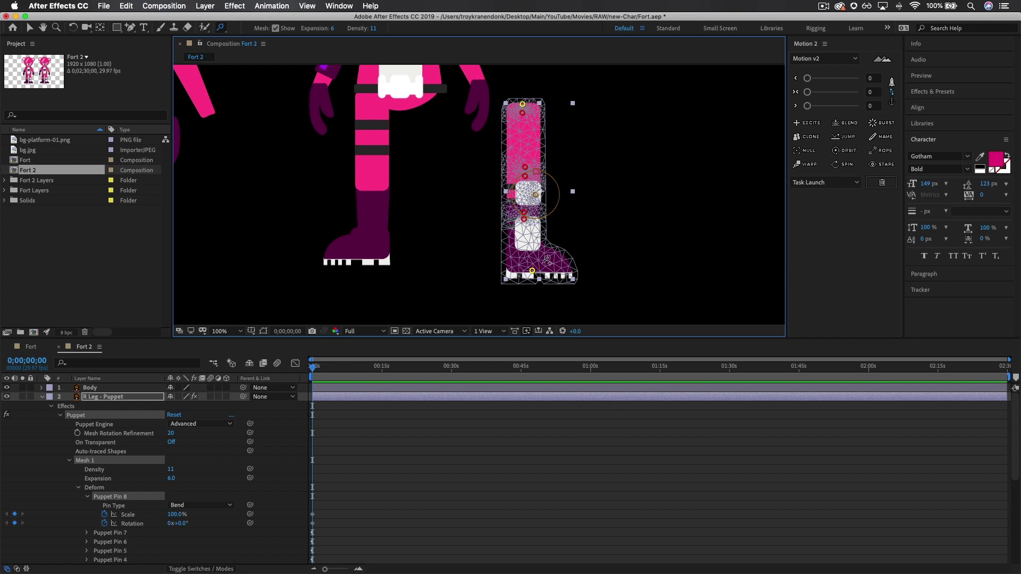
pyautogui.press('v')
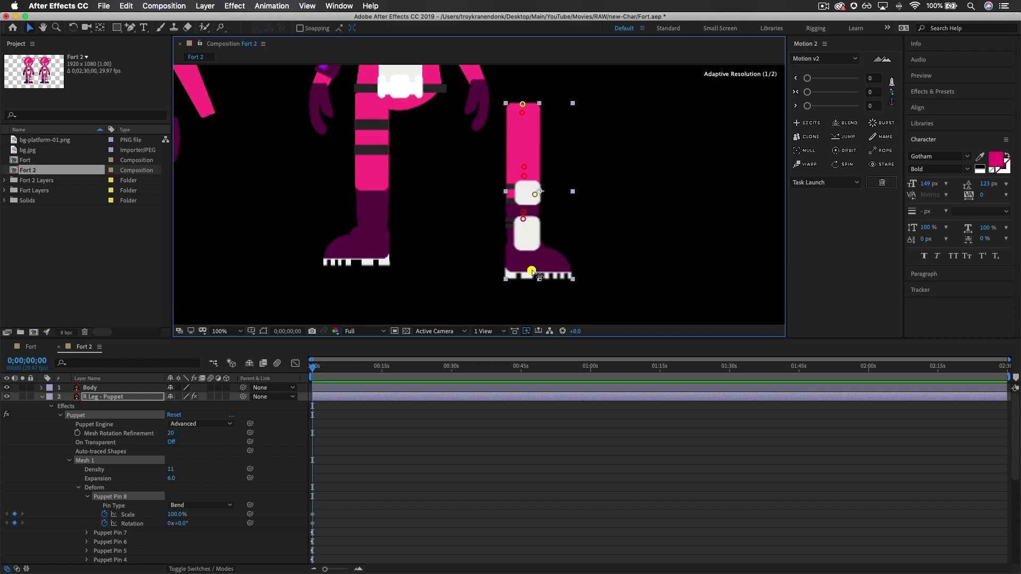
pyautogui.moveTo(533, 270); pyautogui.dragTo(618, 218)
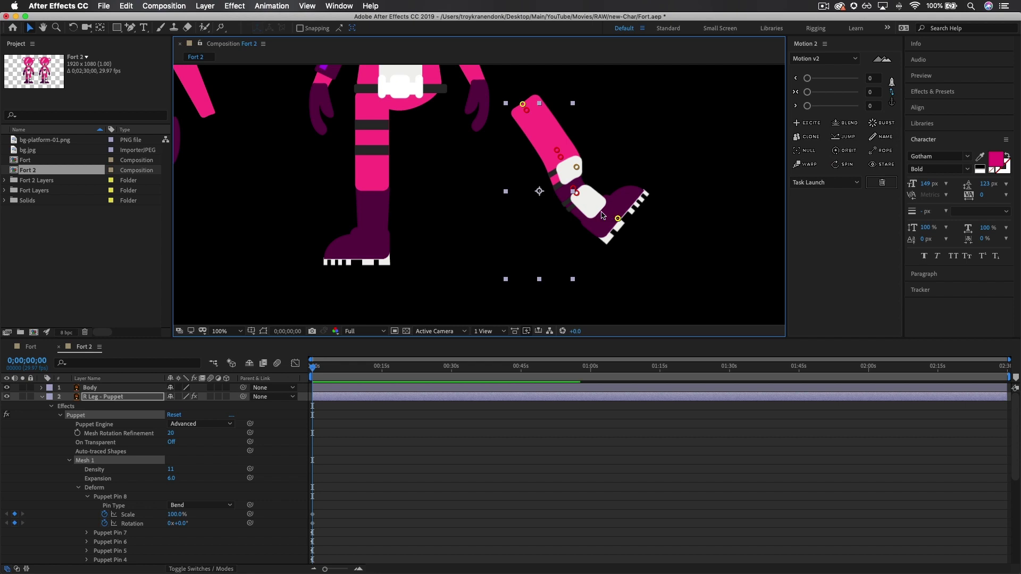
# Undo the bend, then add position pins at the boot's heel and toe
pyautogui.press('super+z')
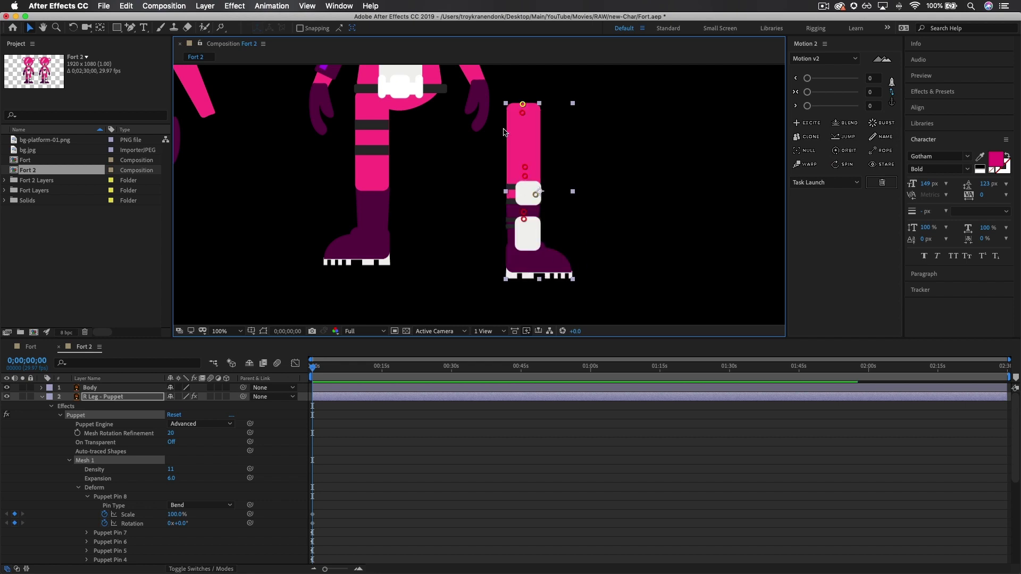
pyautogui.click(223, 28)
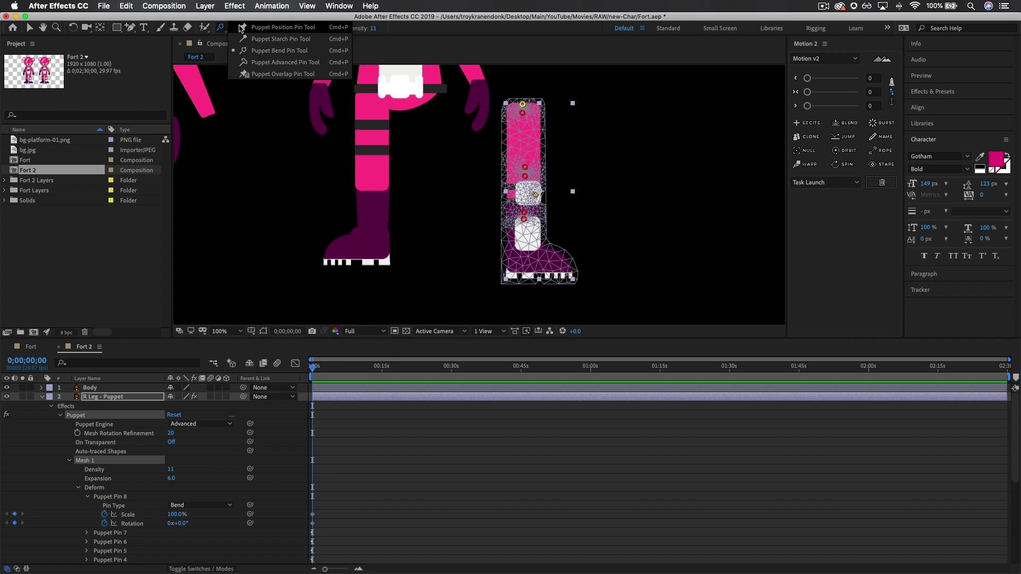
pyautogui.click(242, 28)
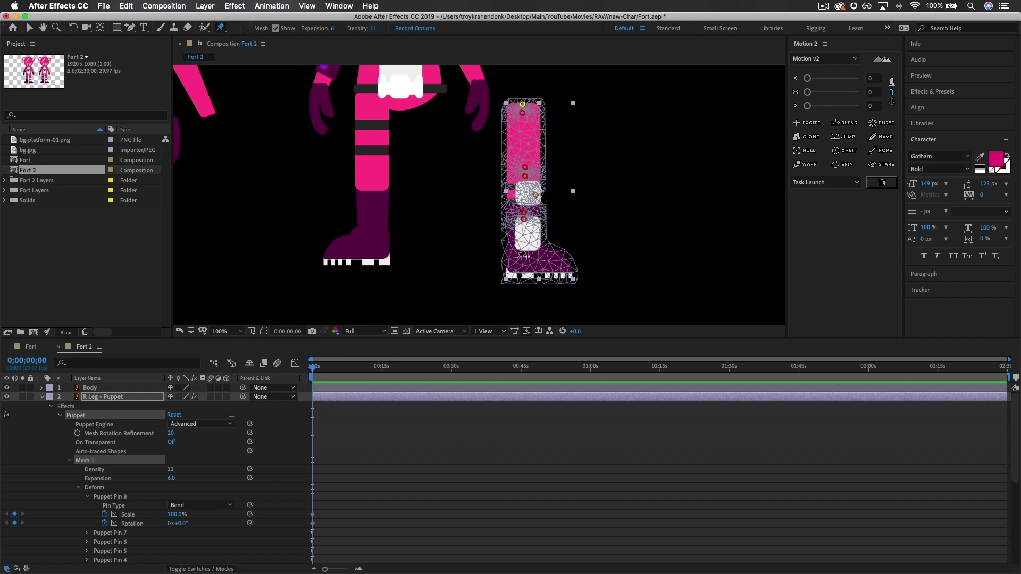
pyautogui.click(511, 265)
pyautogui.click(568, 268)
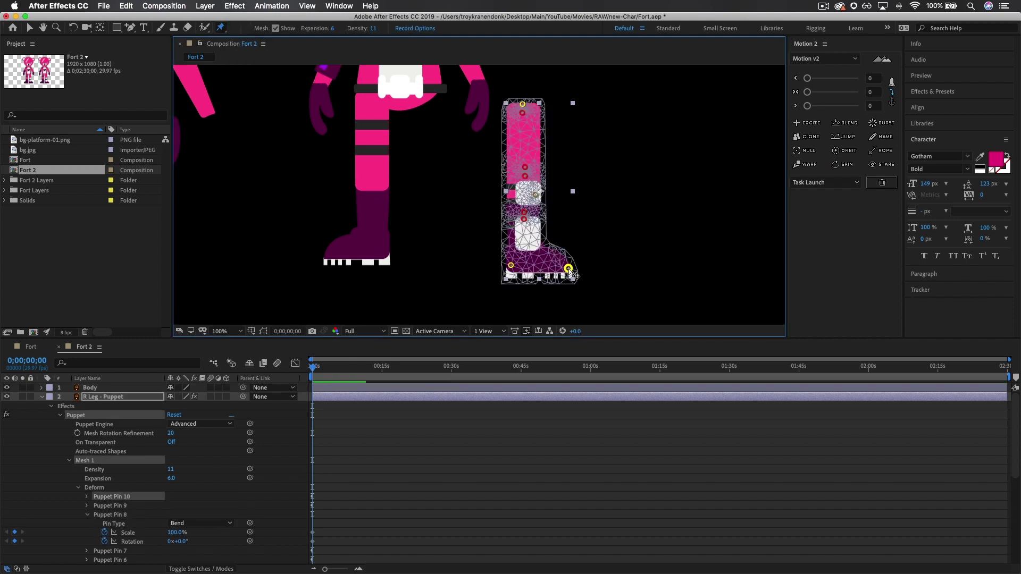
# Test lifting the heel and toe pins together and selecting the knee pin, then undo
pyautogui.press('v')
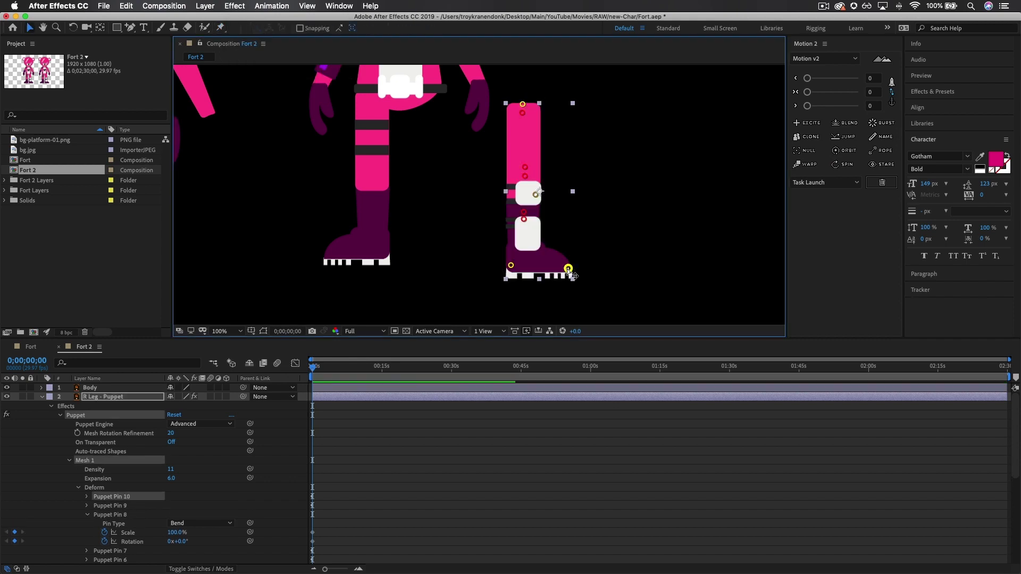
pyautogui.keyDown('shift'); pyautogui.click(510, 265); pyautogui.keyUp('shift')
pyautogui.moveTo(514, 267); pyautogui.dragTo(534, 259)
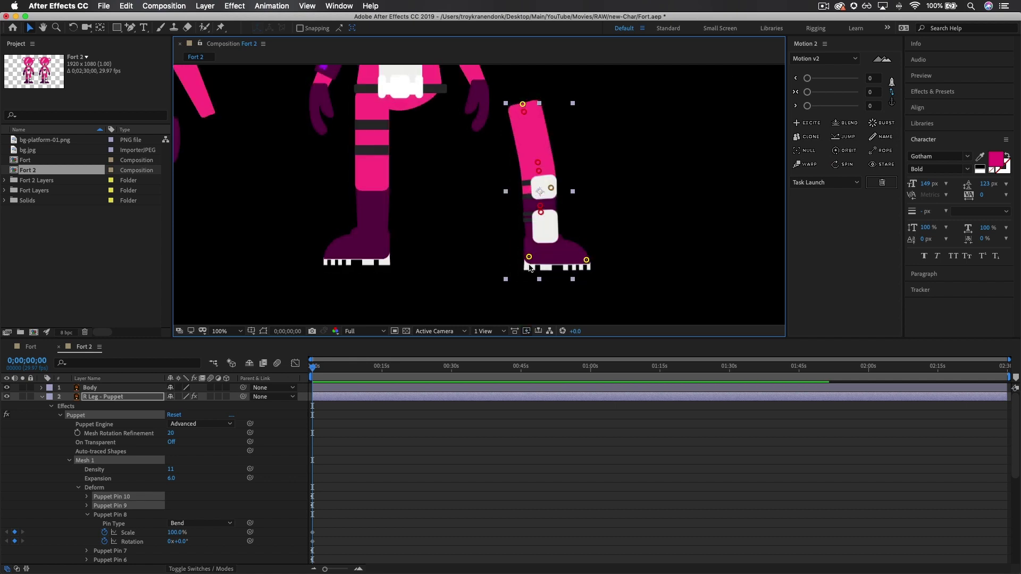
pyautogui.click(587, 260)
pyautogui.keyDown('shift'); pyautogui.click(530, 257); pyautogui.keyUp('shift')
pyautogui.moveTo(534, 252); pyautogui.dragTo(563, 223)
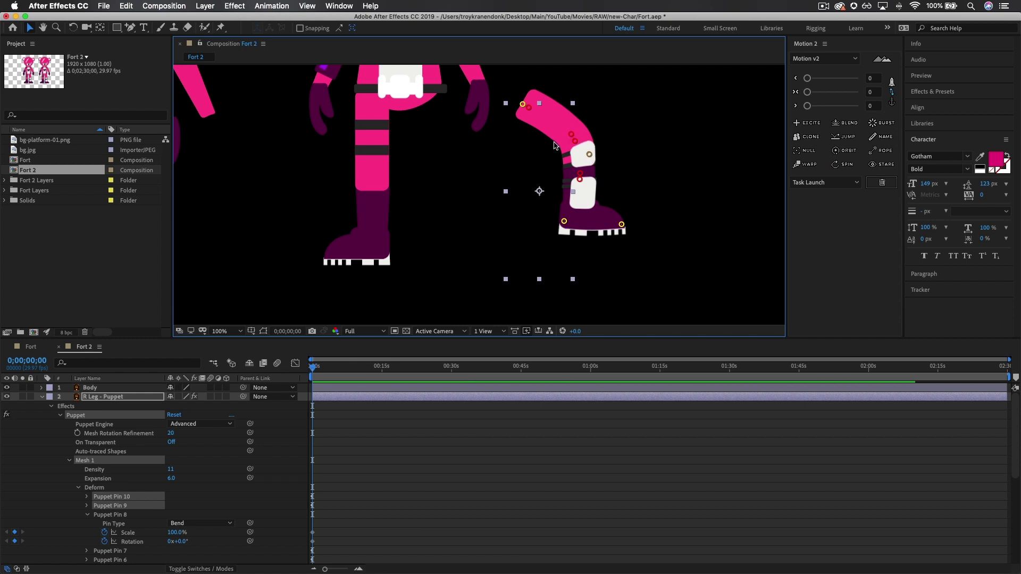
pyautogui.click(590, 154)
pyautogui.click(589, 155)
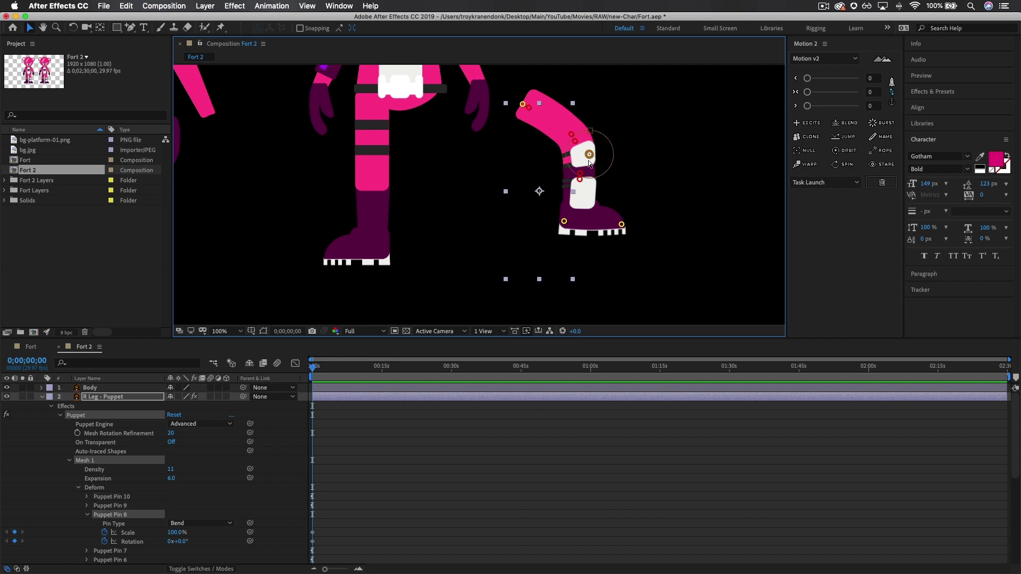
pyautogui.hotkey('ctrl', 'z')
pyautogui.hotkey('ctrl', 'z')
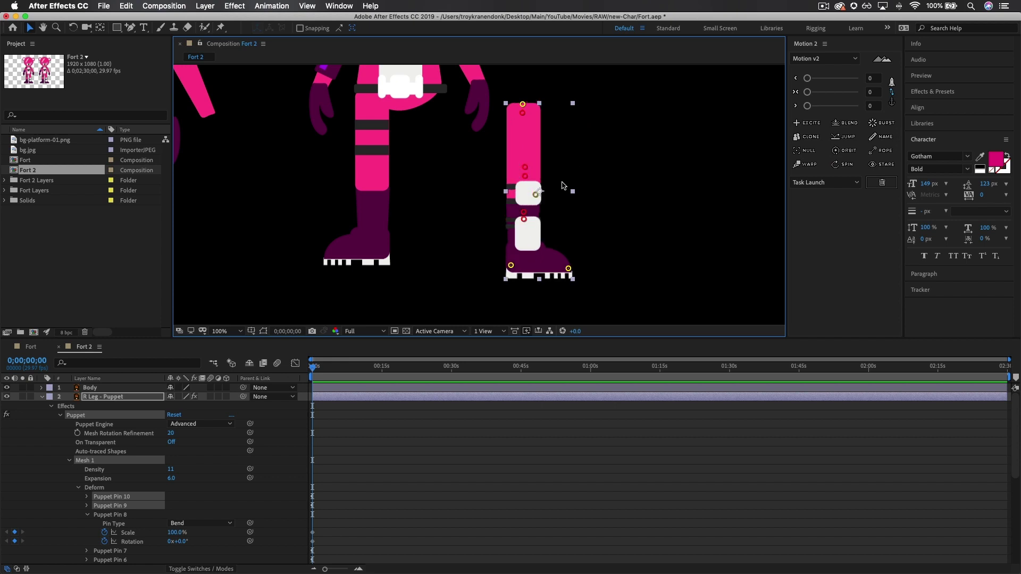
# Delete the knee's bend pin and place an advanced pin (Pin 11) at the knee
pyautogui.click(535, 196)
pyautogui.press('Delete')
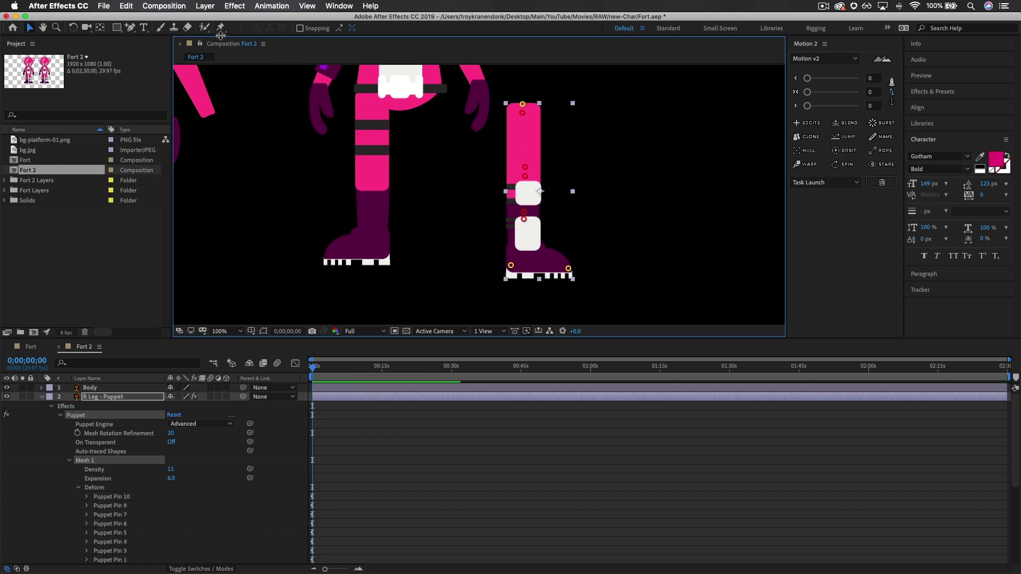
pyautogui.click(221, 30)
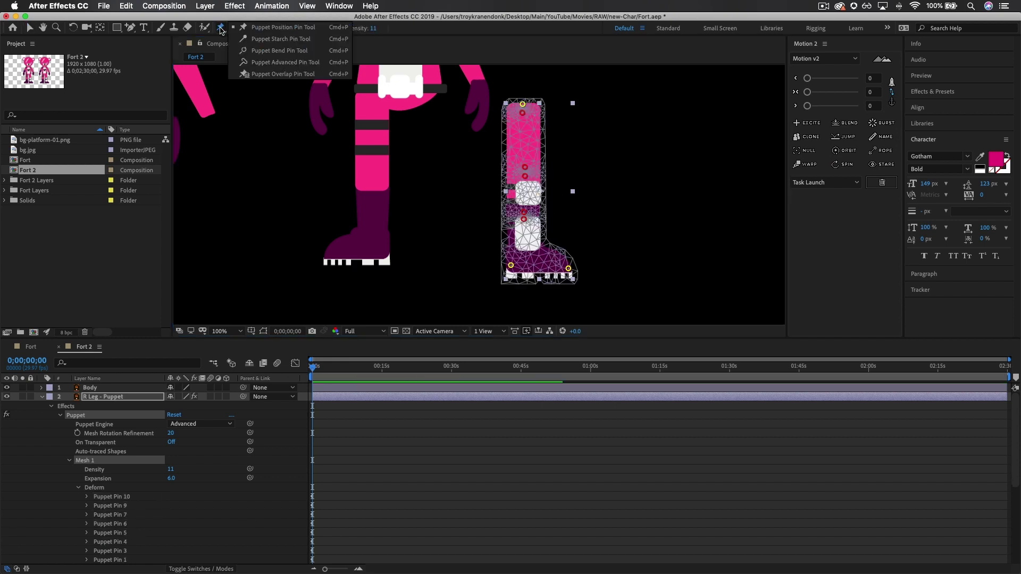
pyautogui.click(278, 63)
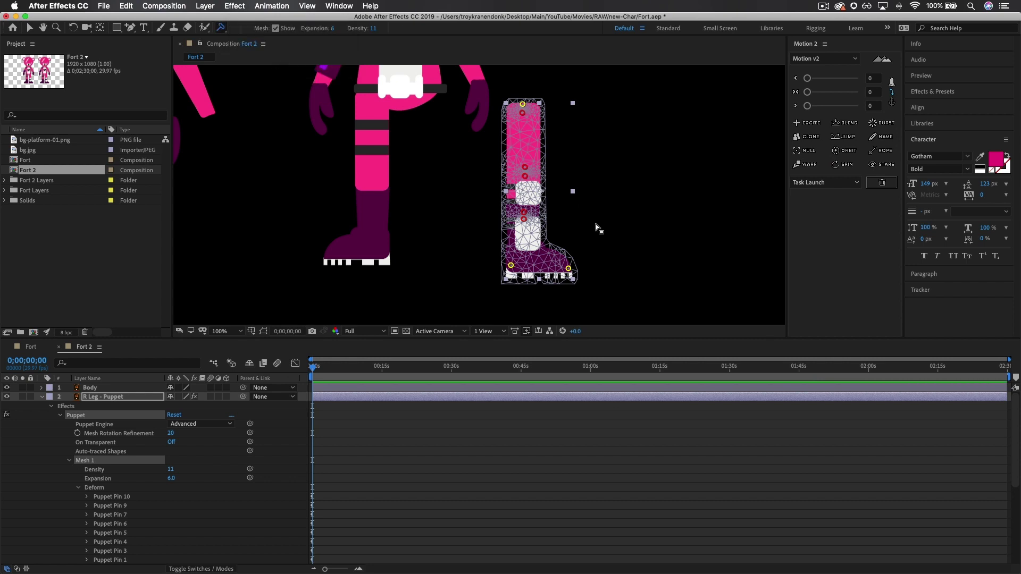
pyautogui.click(534, 195)
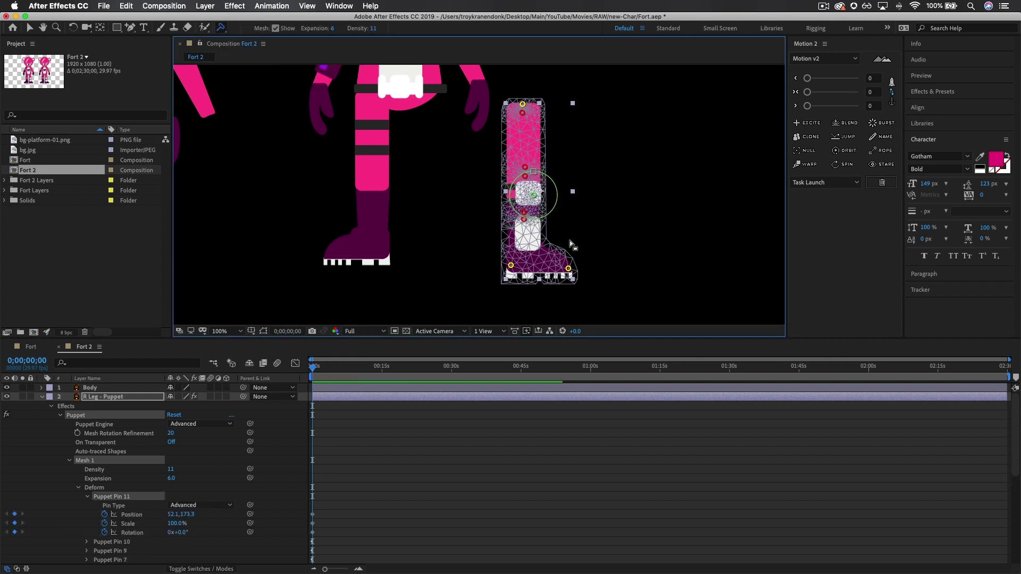
# Test-move knee Pin 11 and undo, then drag the toe pin up-right so the leg kicks up
pyautogui.press('v')
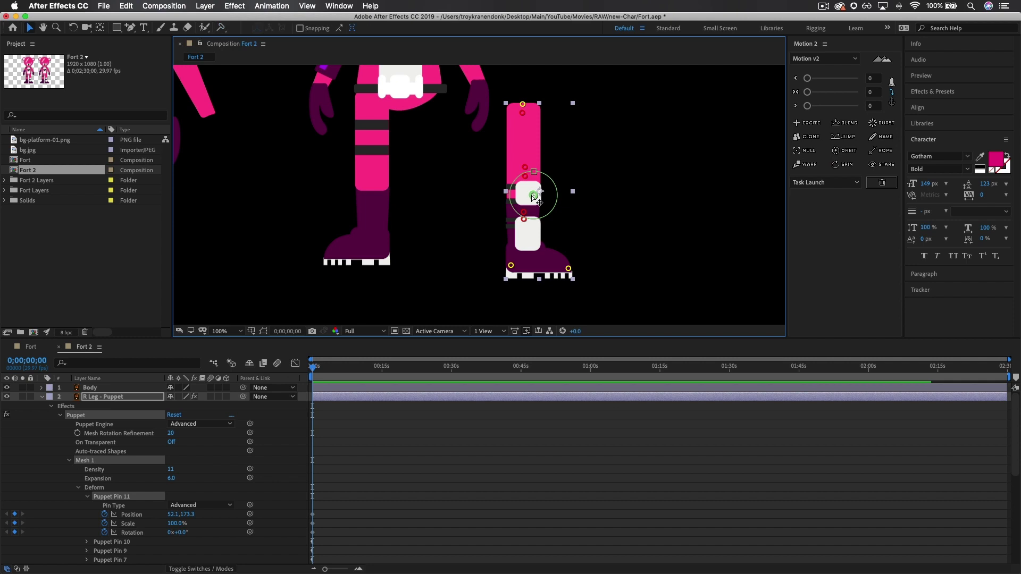
pyautogui.moveTo(534, 196)
pyautogui.mouseDown()
pyautogui.moveTo(548, 197)
pyautogui.moveTo(515, 199)
pyautogui.moveTo(538, 209)
pyautogui.moveTo(552, 193)
pyautogui.mouseUp()
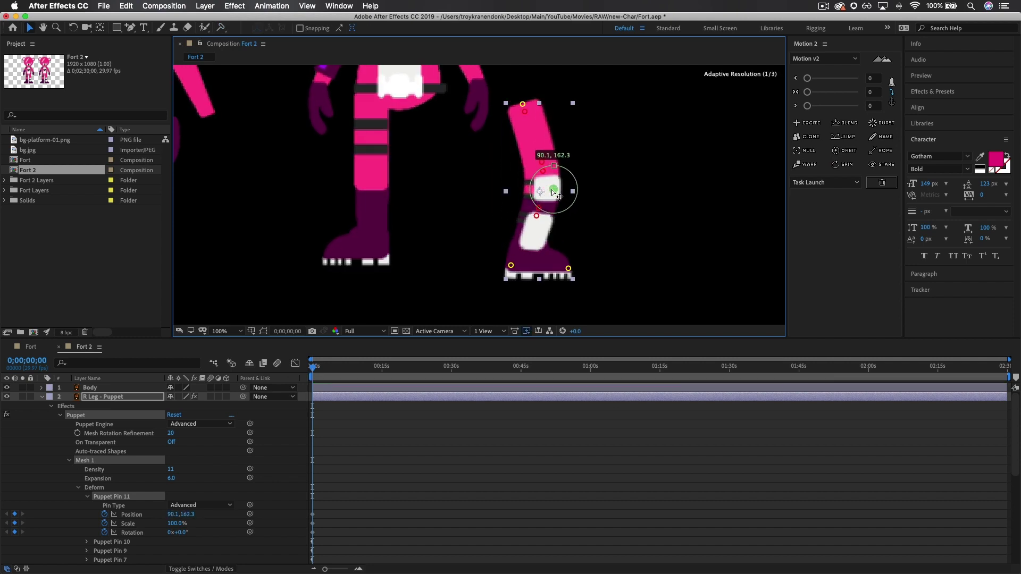
pyautogui.press('super+z')
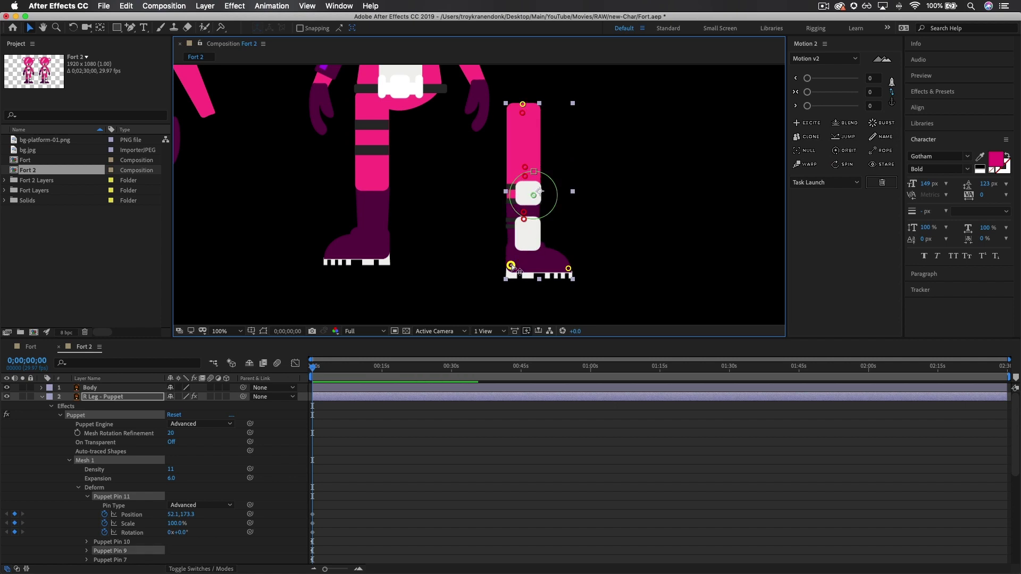
pyautogui.click(569, 269)
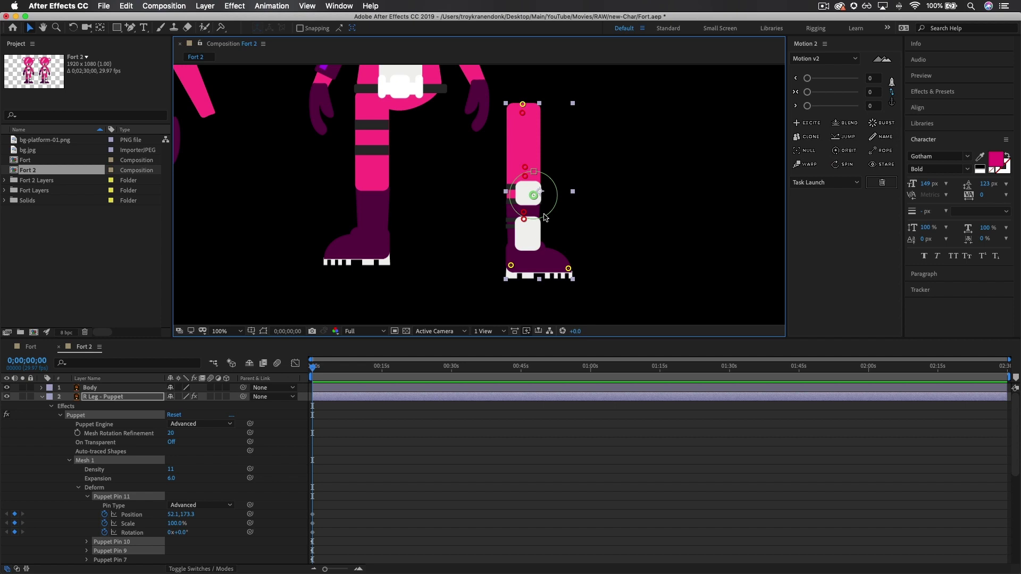
pyautogui.moveTo(569, 269); pyautogui.dragTo(636, 203)
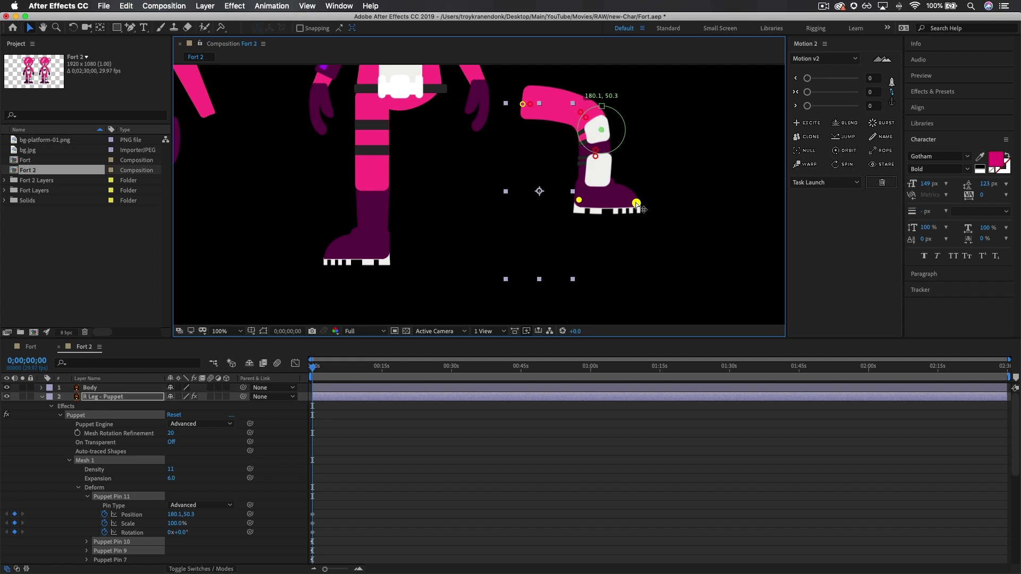
pyautogui.moveTo(636, 203); pyautogui.dragTo(637, 204)
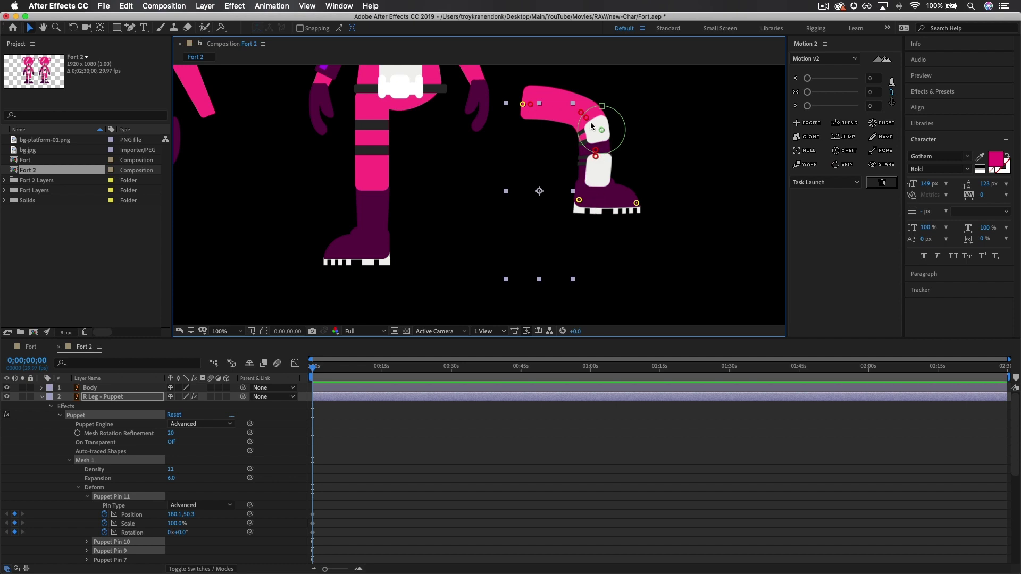
pyautogui.moveTo(452, 160); pyautogui.dragTo(715, 165)
# Move the separate upper leg and foot pieces right, placing the foot beneath the knee
pyautogui.click(397, 180)
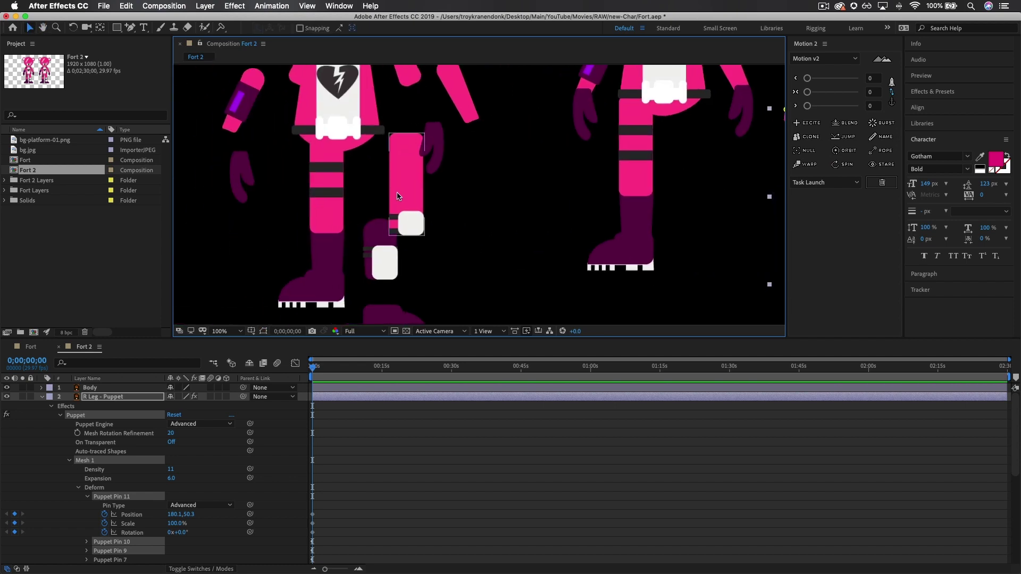
pyautogui.moveTo(397, 179); pyautogui.dragTo(439, 201)
pyautogui.moveTo(385, 253); pyautogui.dragTo(460, 279)
pyautogui.moveTo(396, 314); pyautogui.dragTo(441, 314)
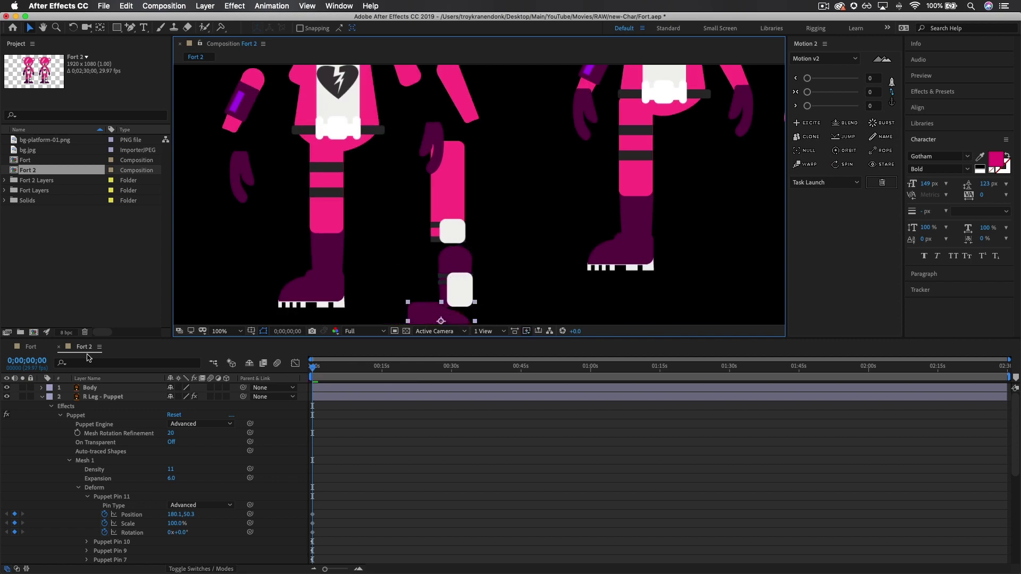
# Check the raised leg in the Fort composition, then return to Fort 2 and pan to it
pyautogui.click(31, 346)
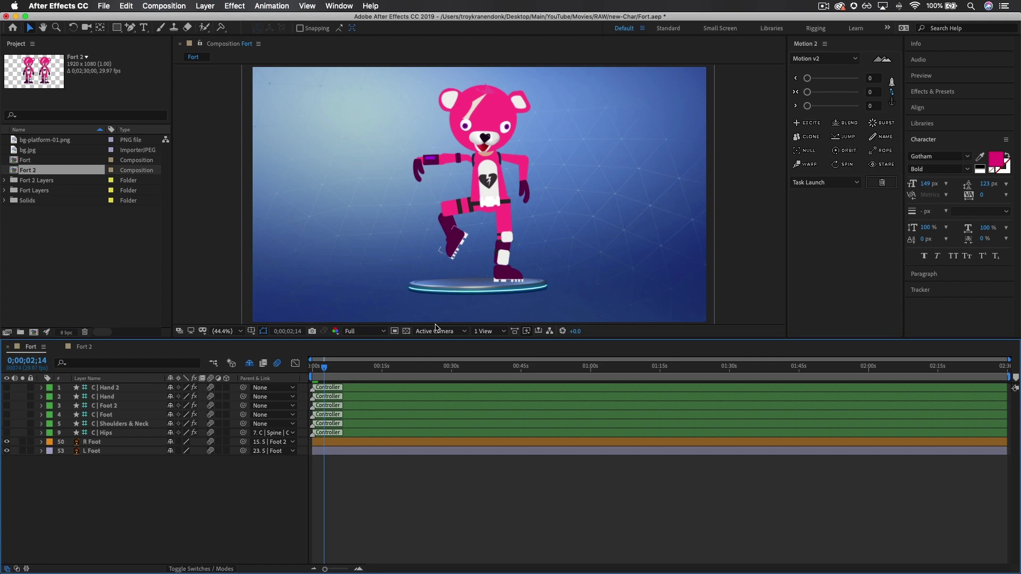
pyautogui.click(84, 347)
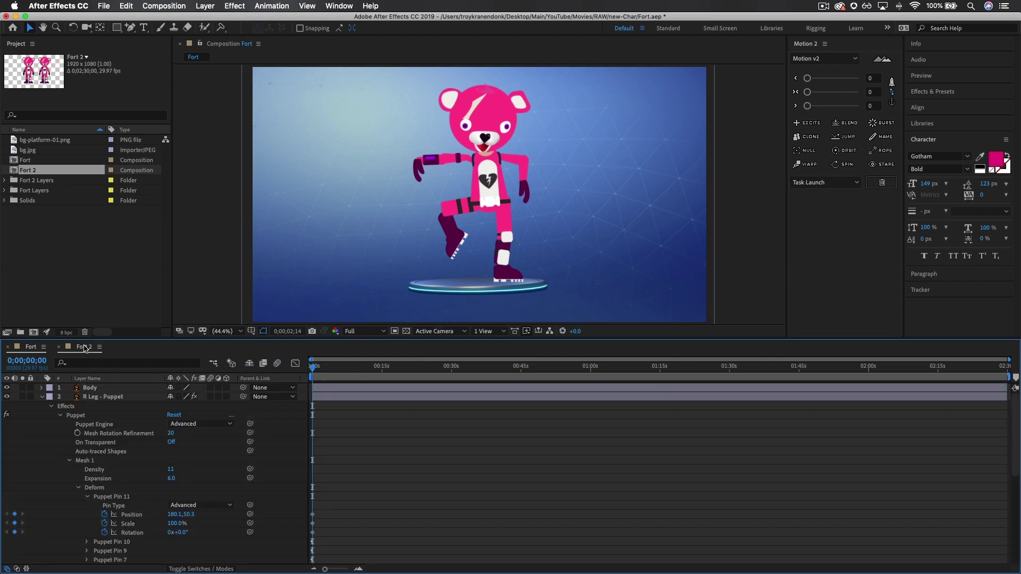
pyautogui.moveTo(576, 183); pyautogui.dragTo(345, 213)
pyautogui.press('v')
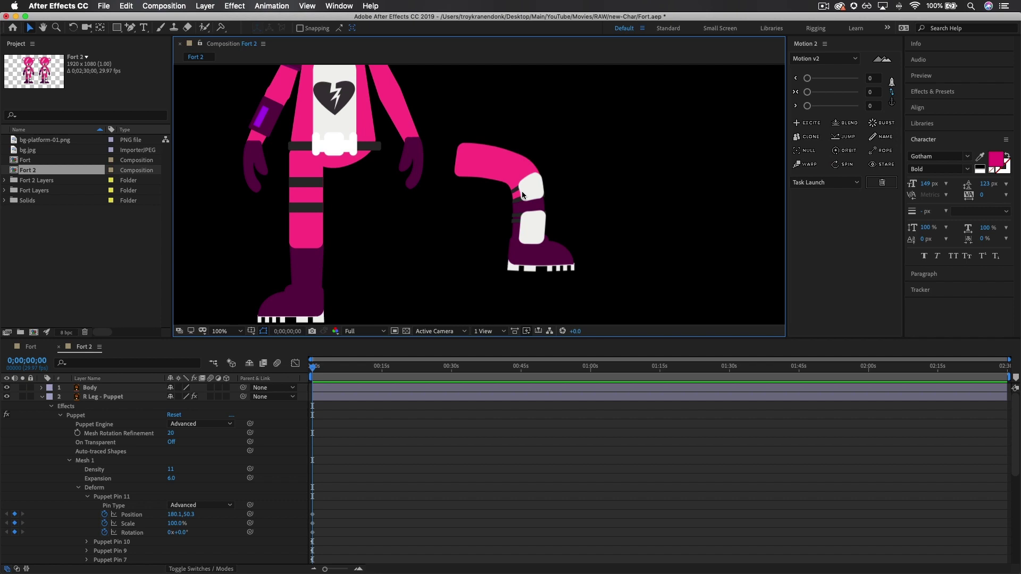
# Undo the kick to straighten the leg and pan to see the whole leg
pyautogui.click(388, 257)
pyautogui.click(570, 237)
pyautogui.press('super+z')
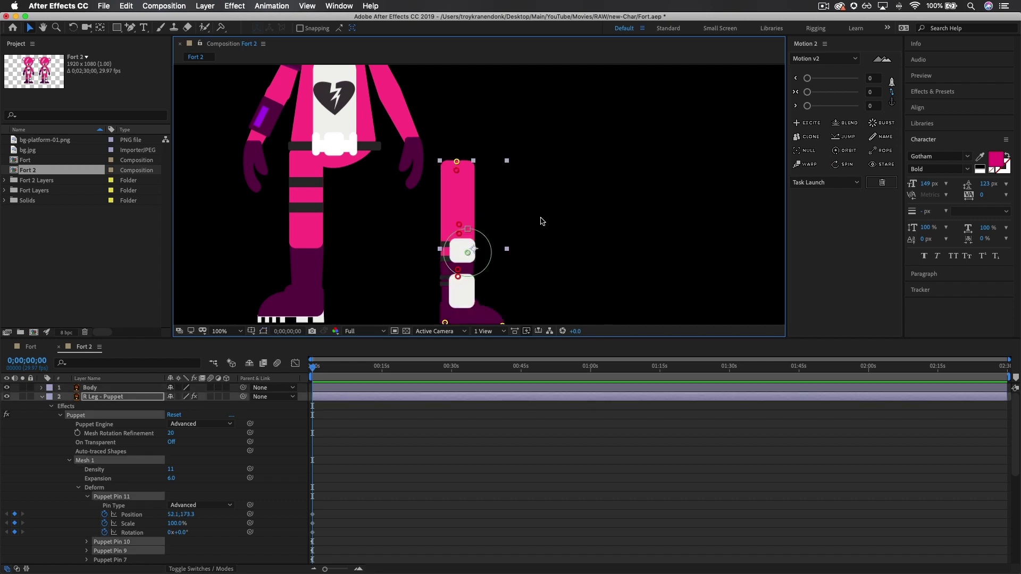
pyautogui.press('space')
pyautogui.moveTo(519, 238); pyautogui.dragTo(532, 166)
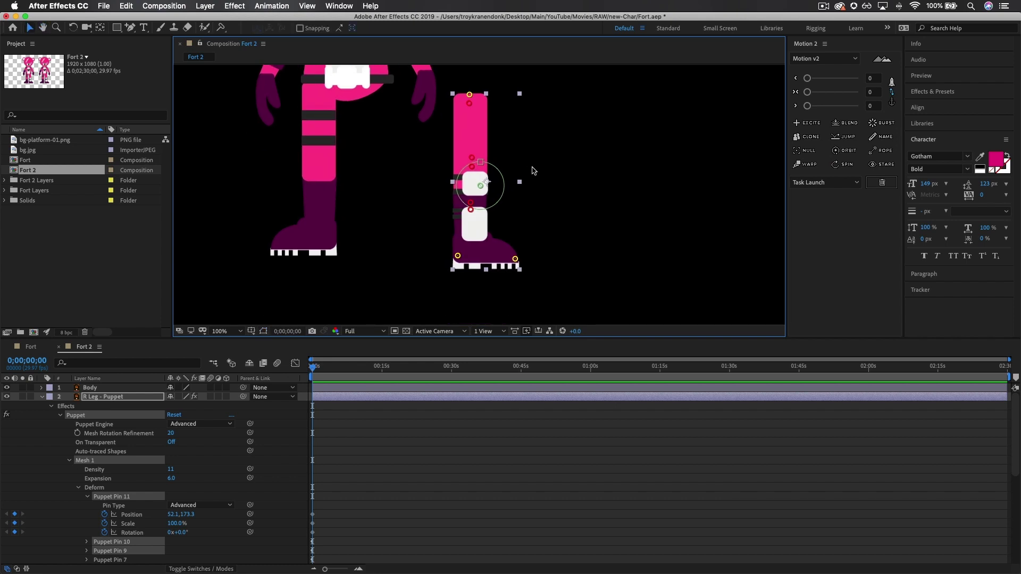
# Reselect R Leg - Puppet, reveal its puppet pins in the timeline, and nudge the toe pin
pyautogui.click(519, 252)
pyautogui.click(513, 261)
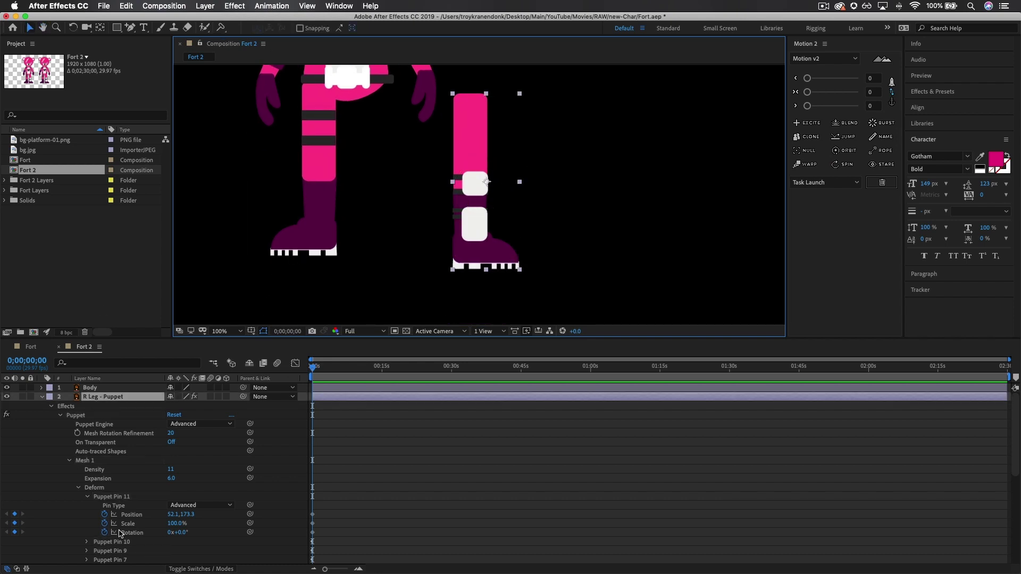
pyautogui.click(109, 543)
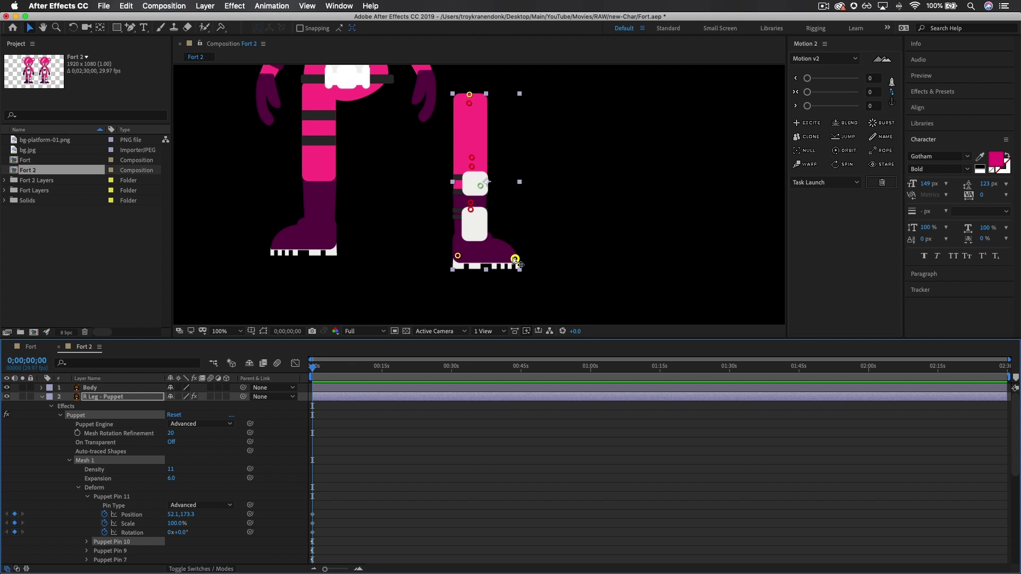
pyautogui.moveTo(513, 258)
pyautogui.mouseDown()
pyautogui.moveTo(516, 245)
pyautogui.moveTo(515, 257)
pyautogui.mouseUp()
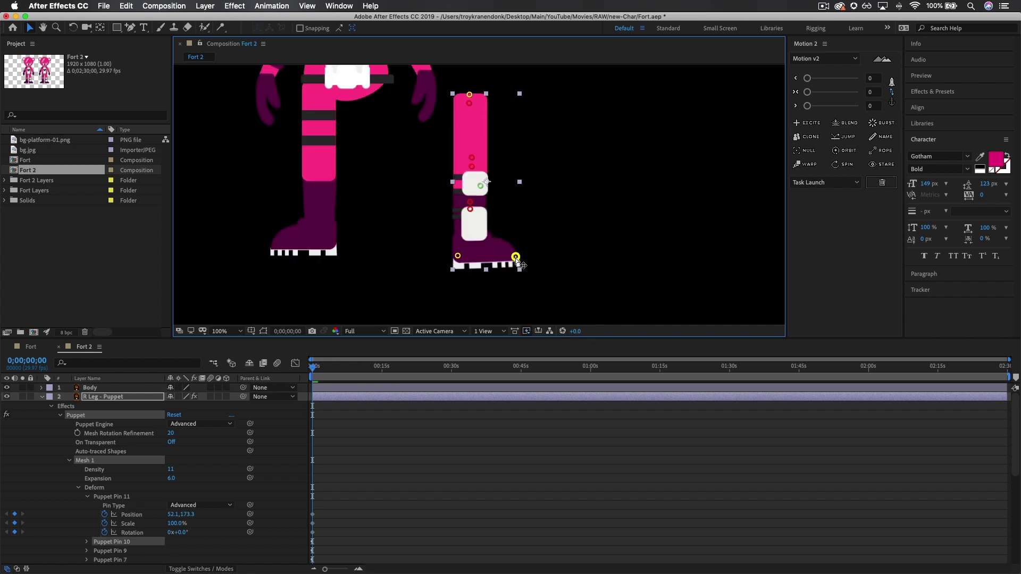
# Motion-sketch the toe pin (Puppet Pin 10) and preview the recorded foot movement
pyautogui.click(86, 542)
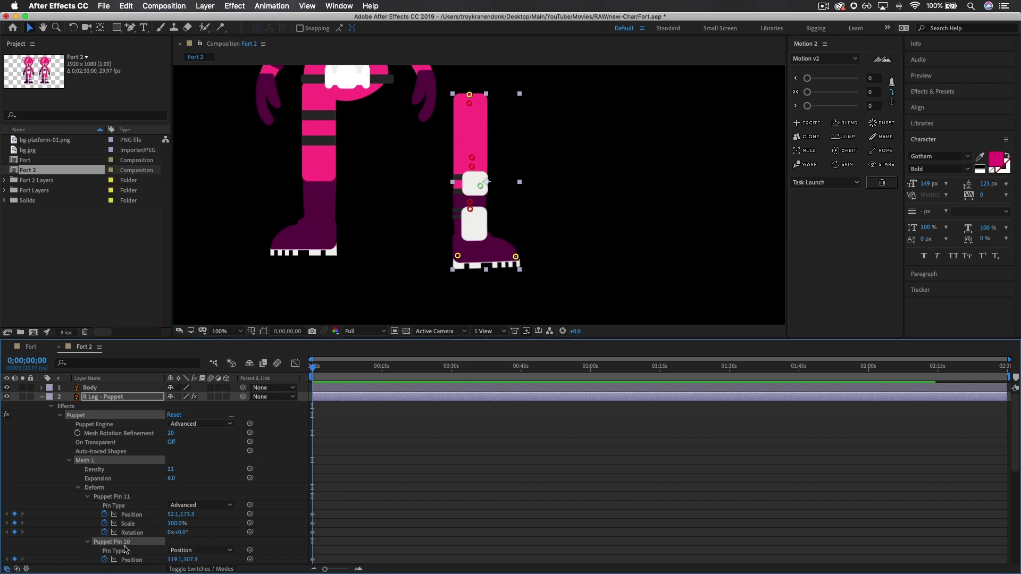
pyautogui.scroll(-3, 125, 550)
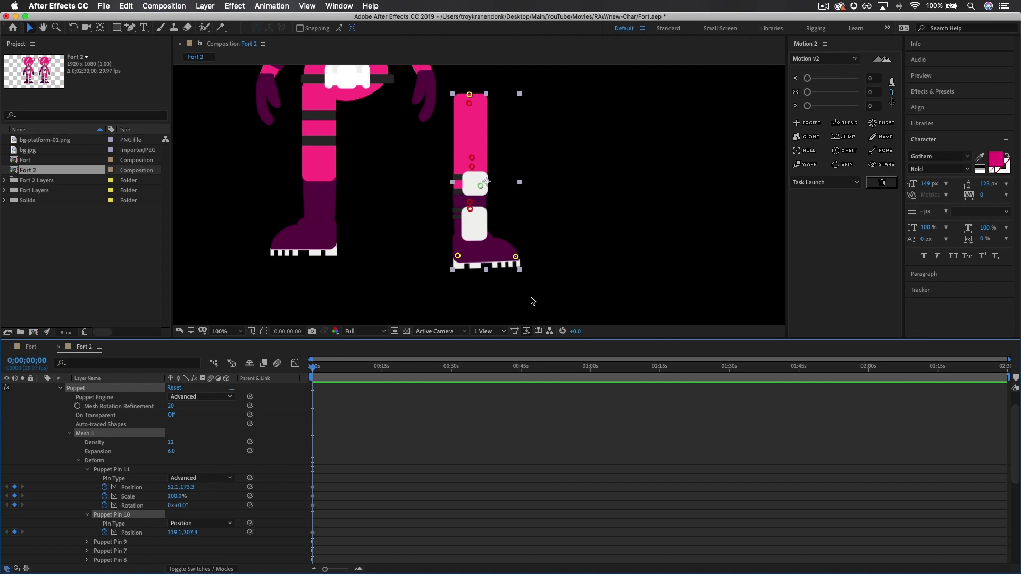
pyautogui.moveTo(515, 256); pyautogui.dragTo(516, 261)
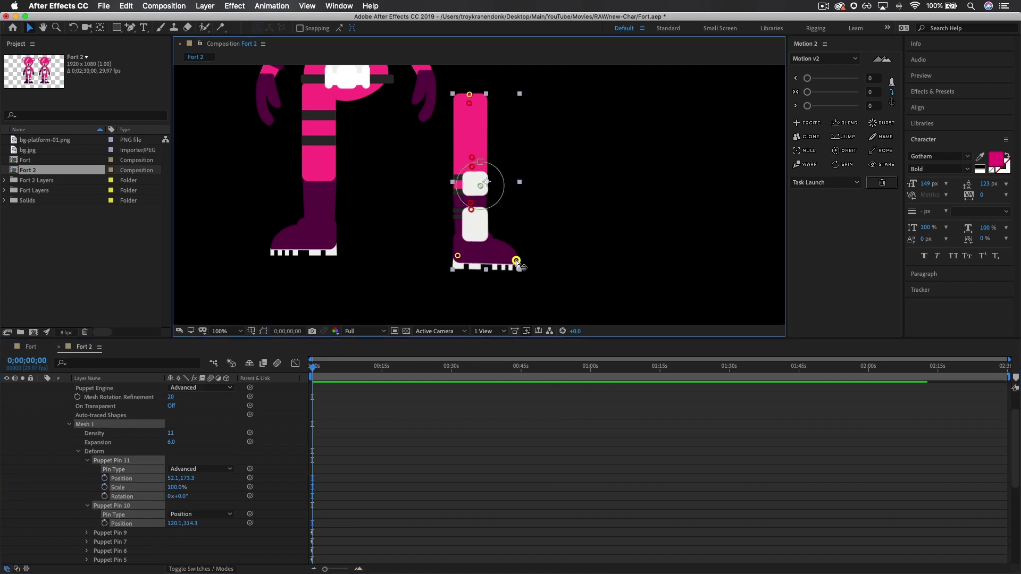
pyautogui.press('space')
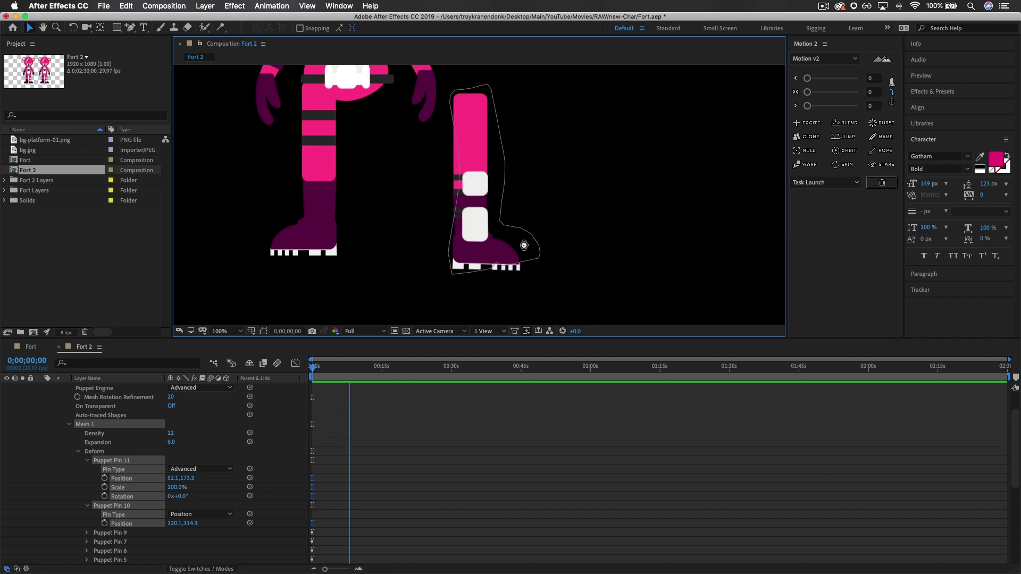
pyautogui.moveTo(516, 262); pyautogui.dragTo(528, 262)
pyautogui.click(345, 368)
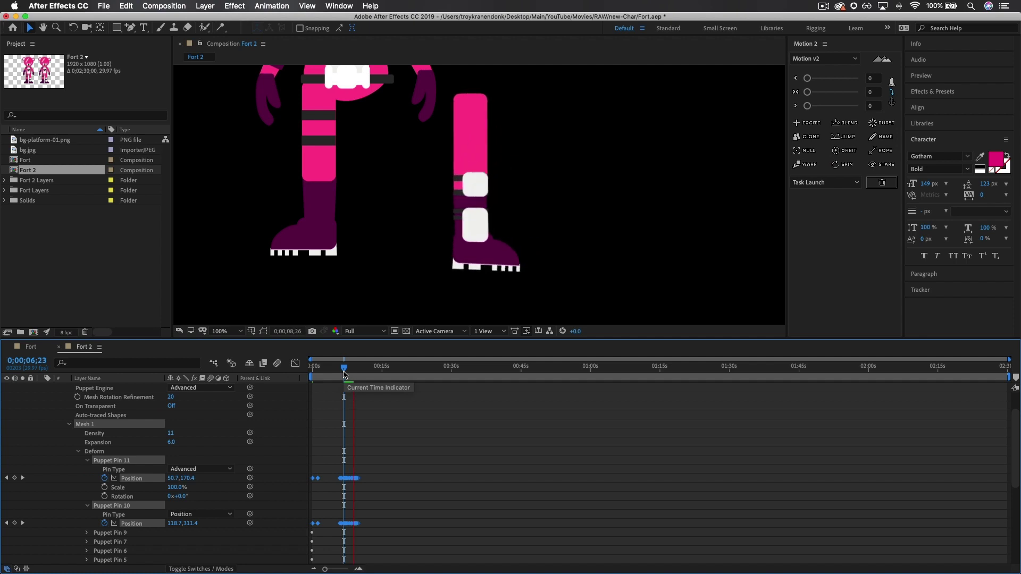
pyautogui.press('space')
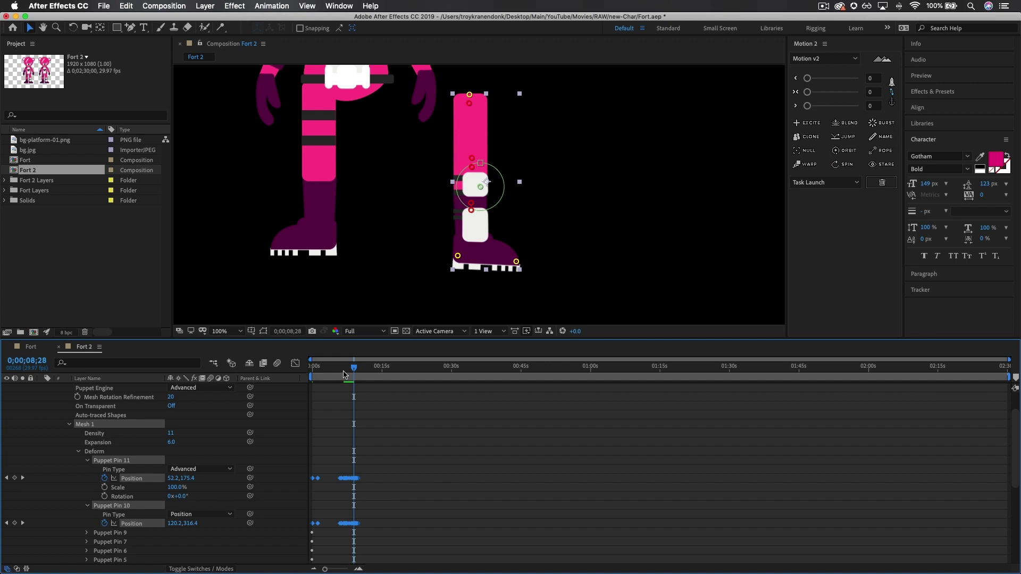
# Delete the recorded Position keyframes on Puppet Pins 10 and 11
pyautogui.scroll(-1, 390, 444)
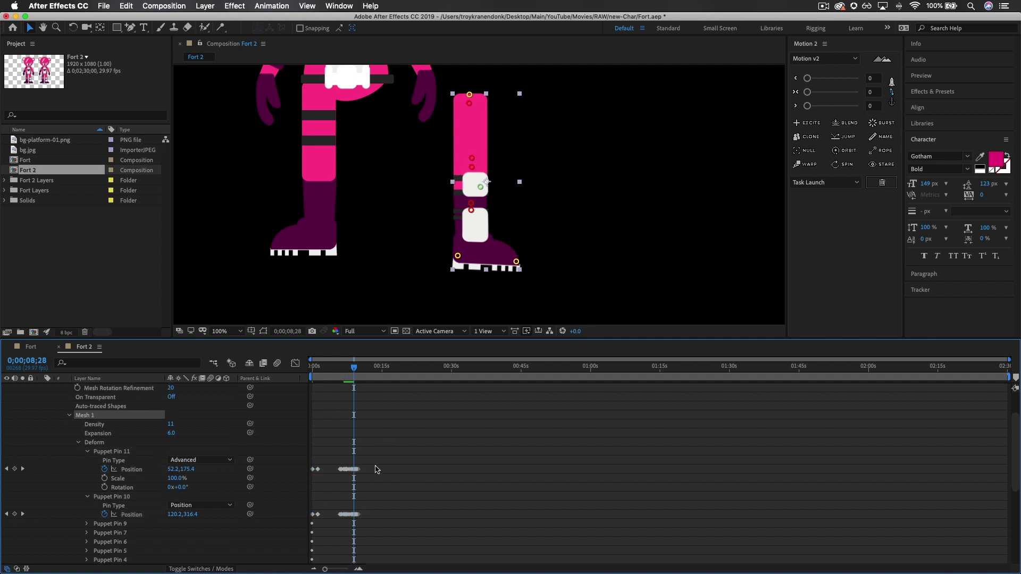
pyautogui.moveTo(376, 466); pyautogui.dragTo(306, 532)
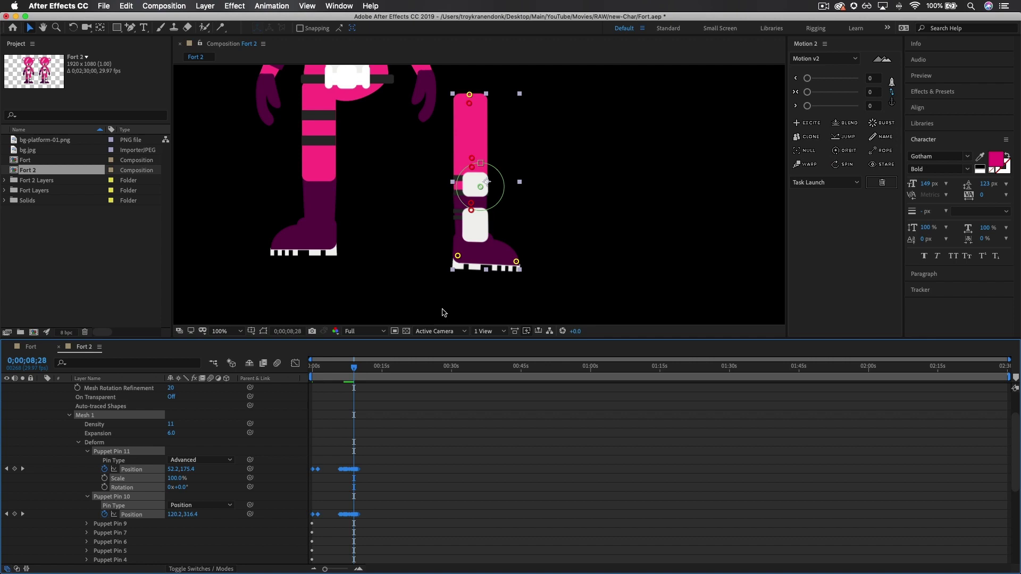
pyautogui.press('Delete')
# From the timeline start, select the leg pins and sketch a kick by pulling the toe pin up
pyautogui.press('Home')
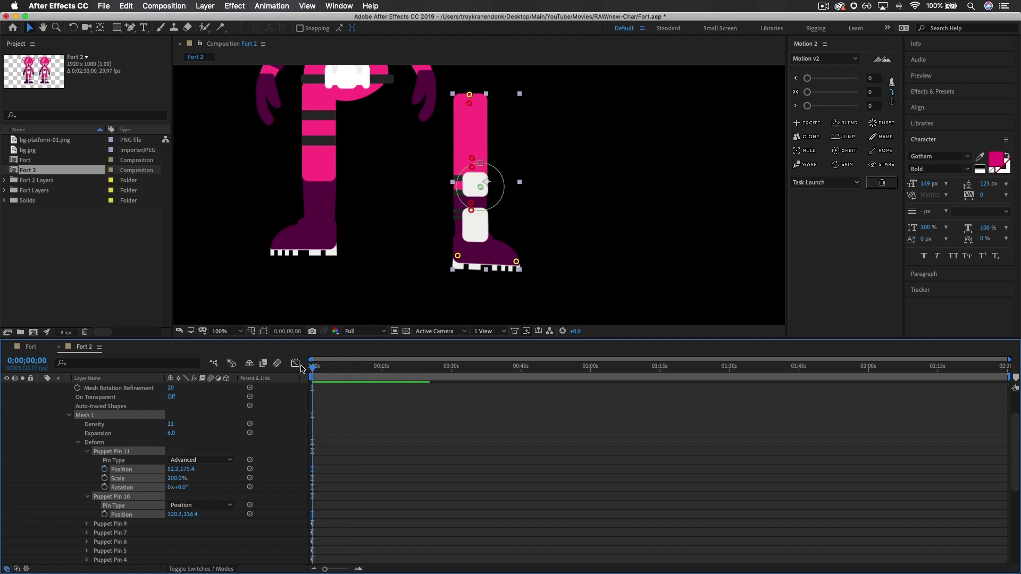
pyautogui.moveTo(243, 257); pyautogui.dragTo(424, 167)
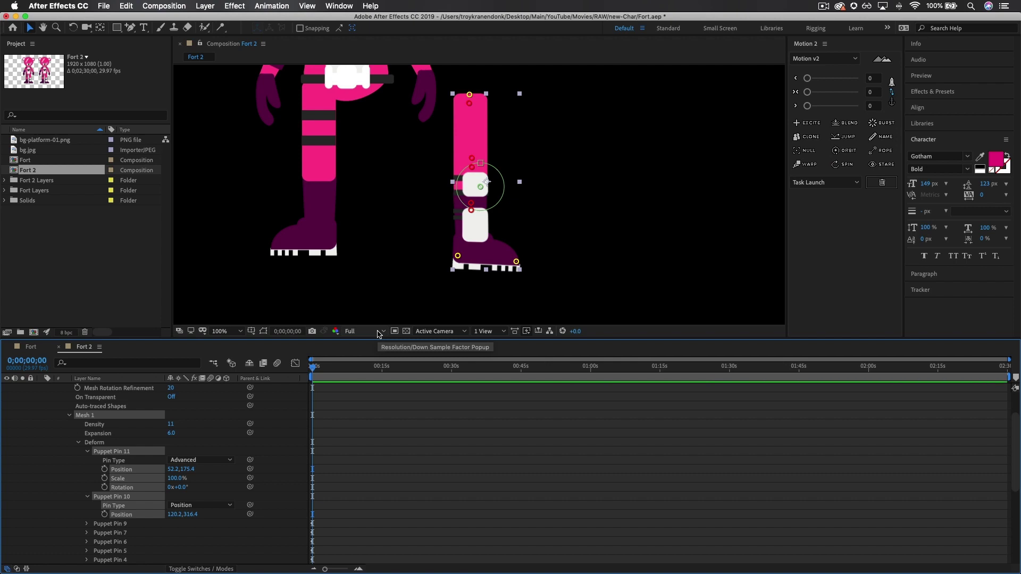
pyautogui.moveTo(244, 262); pyautogui.dragTo(449, 258)
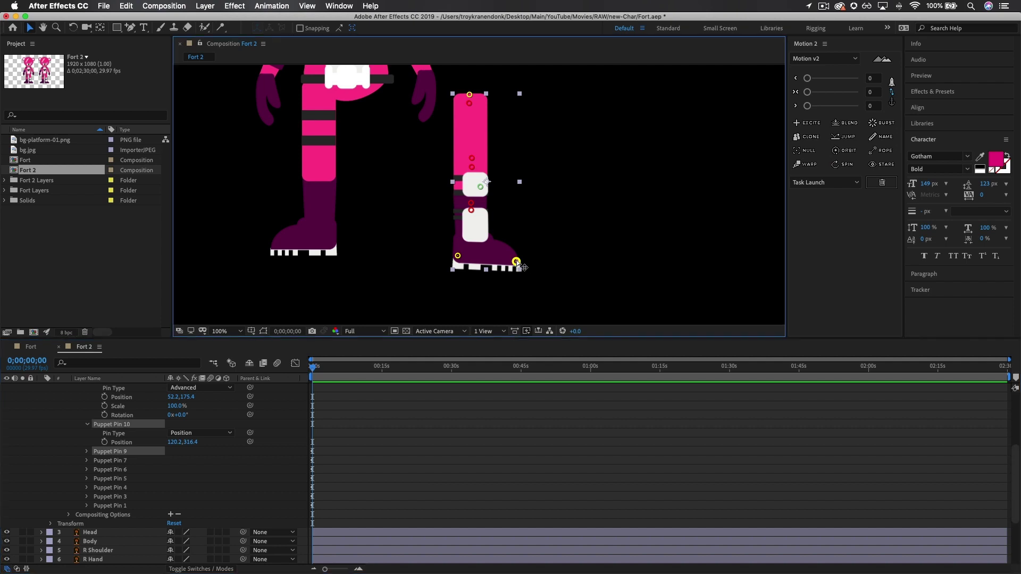
pyautogui.click(482, 188)
pyautogui.moveTo(517, 261)
pyautogui.mouseDown()
pyautogui.moveTo(554, 188)
pyautogui.moveTo(531, 256)
pyautogui.moveTo(563, 187)
pyautogui.moveTo(510, 264)
pyautogui.moveTo(541, 202)
pyautogui.moveTo(517, 260)
pyautogui.mouseUp()
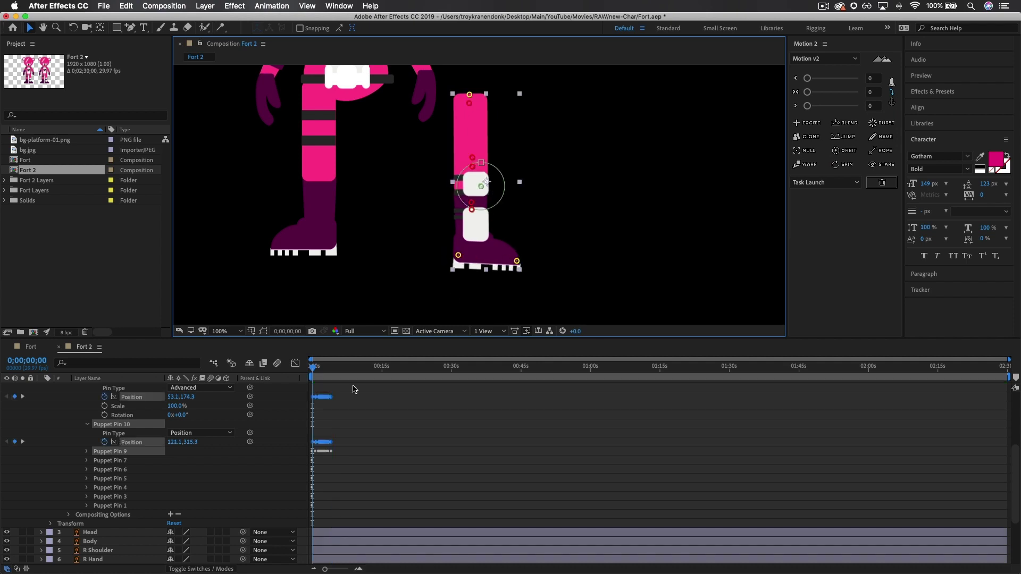
# Preview the recorded knee bend, then undo it so the leg is straight
pyautogui.press('space')
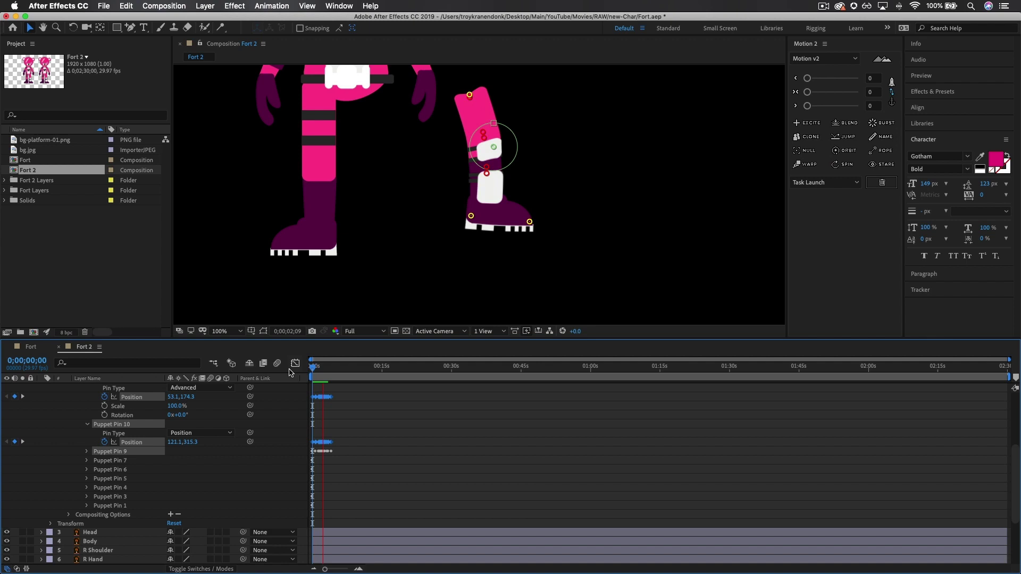
pyautogui.press('space')
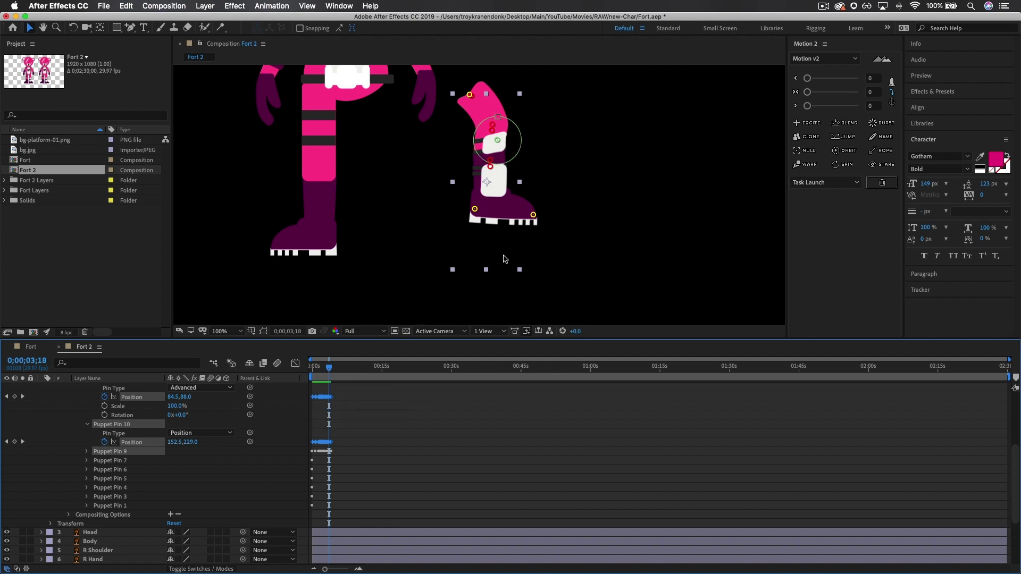
pyautogui.hotkey('ctrl', 'z')
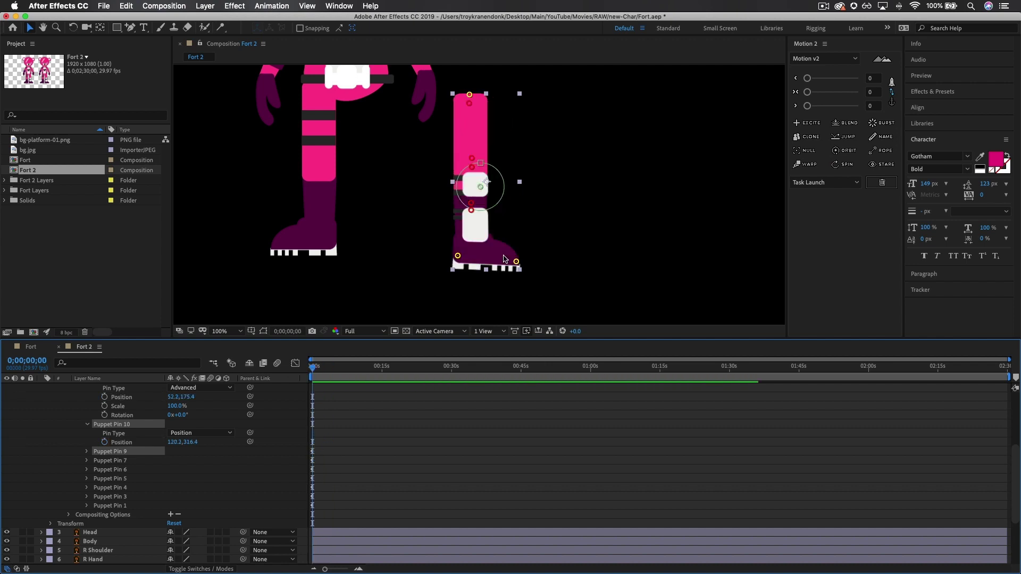
# Collapse Puppet Pins 11 and 10 and switch to the Rigging workspace
pyautogui.click(505, 259)
pyautogui.click(88, 453)
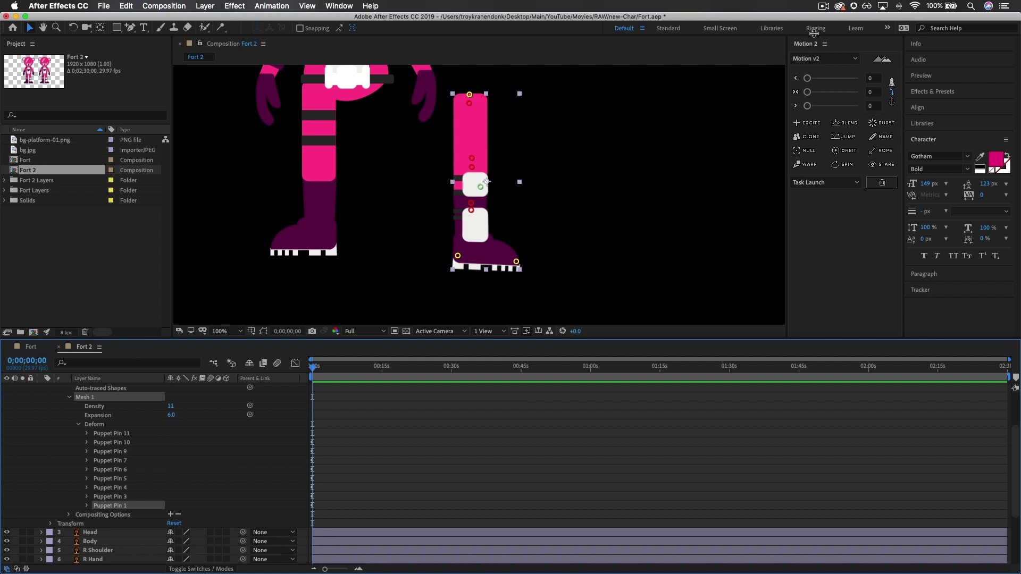
pyautogui.click(815, 29)
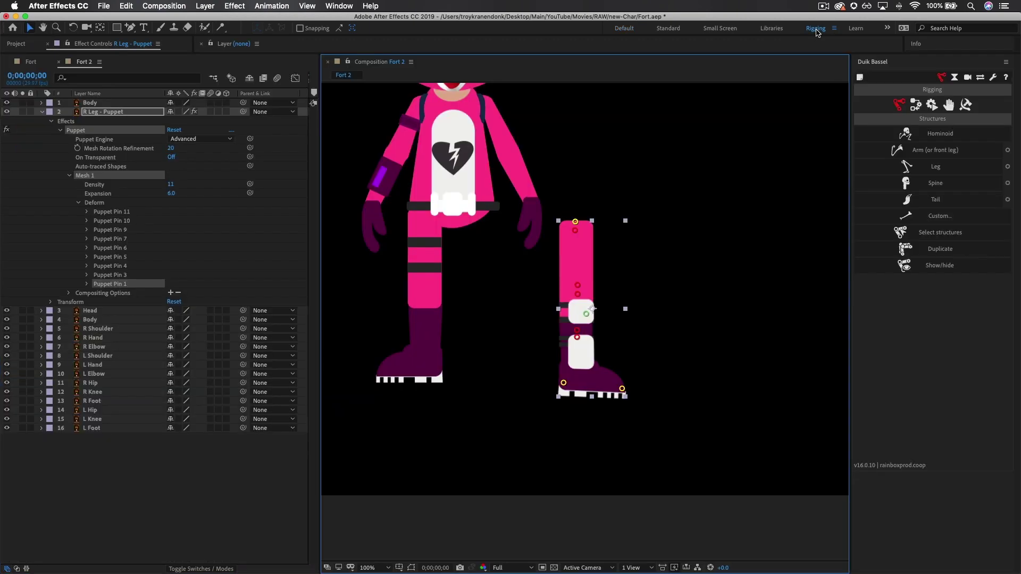
# Select the top, heel, Pin 9 and toe pins and show Duik's Links and constraints tools
pyautogui.keyDown('shift'); pyautogui.click(576, 230); pyautogui.keyUp('shift')
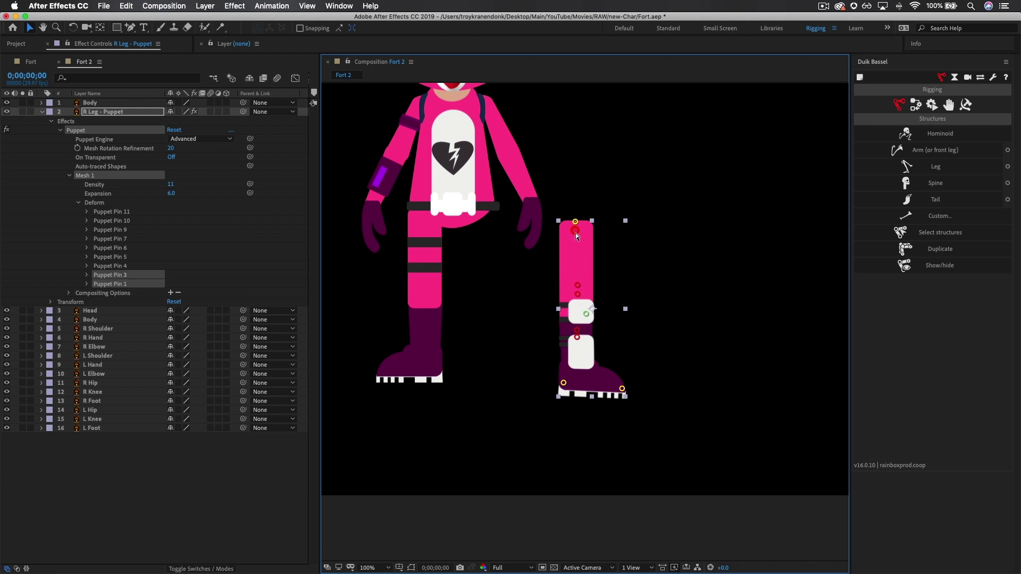
pyautogui.keyDown('shift'); pyautogui.click(578, 288); pyautogui.keyUp('shift')
pyautogui.keyDown('shift'); pyautogui.click(585, 313); pyautogui.keyUp('shift')
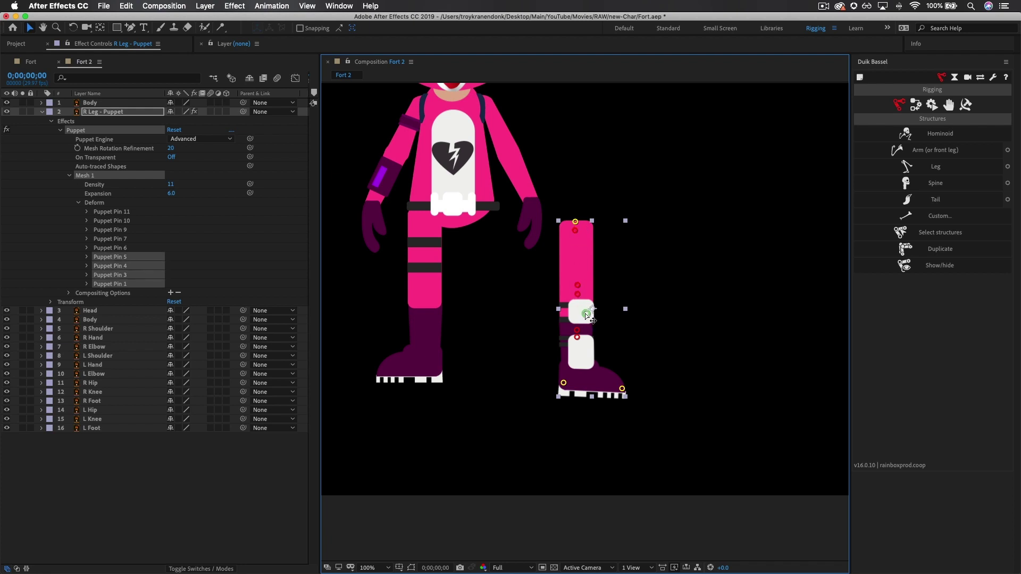
pyautogui.click(575, 223)
pyautogui.keyDown('shift'); pyautogui.click(575, 231); pyautogui.keyUp('shift')
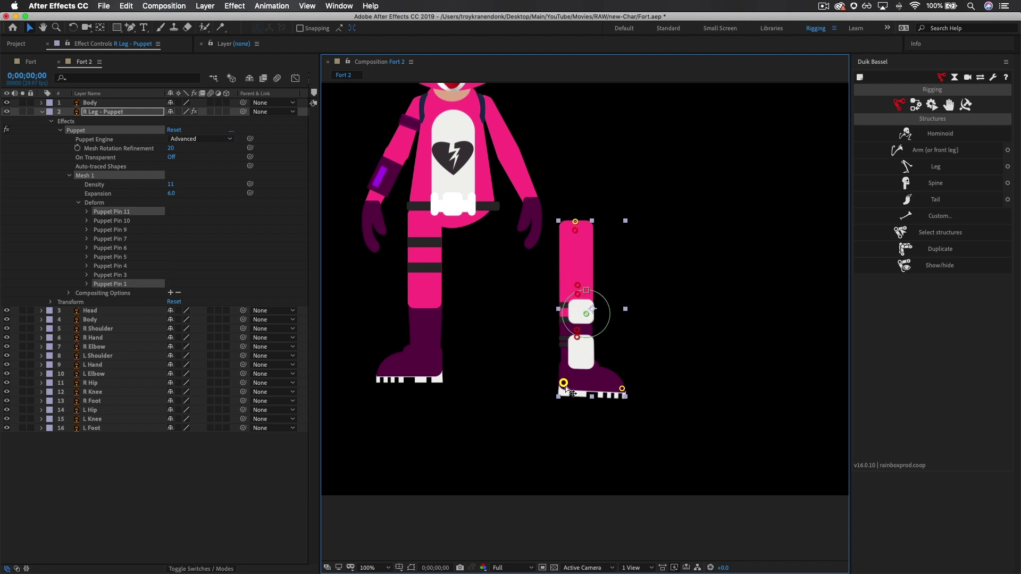
pyautogui.keyDown('shift'); pyautogui.click(563, 383); pyautogui.keyUp('shift')
pyautogui.keyDown('shift'); pyautogui.click(621, 388); pyautogui.keyUp('shift')
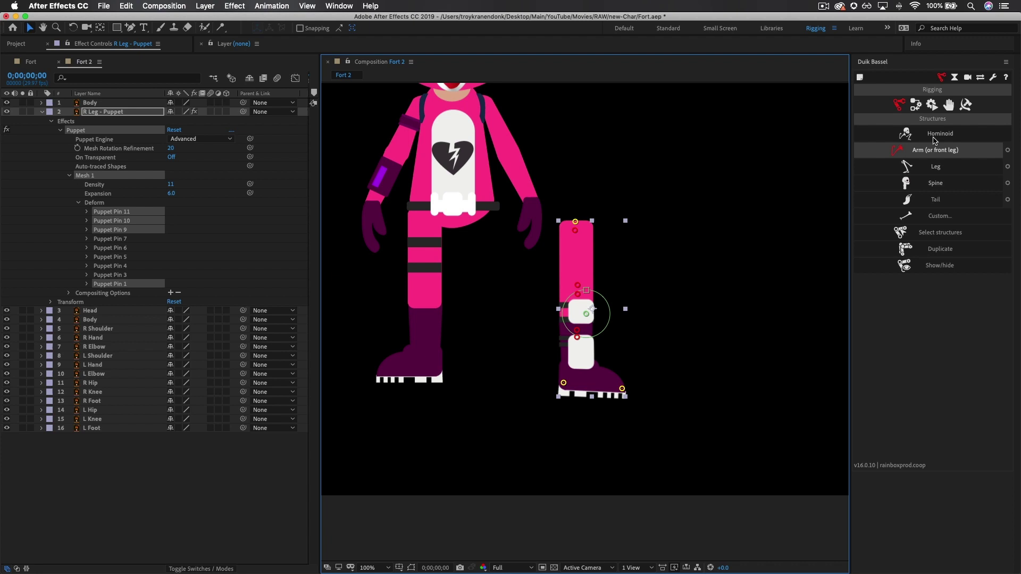
pyautogui.click(915, 105)
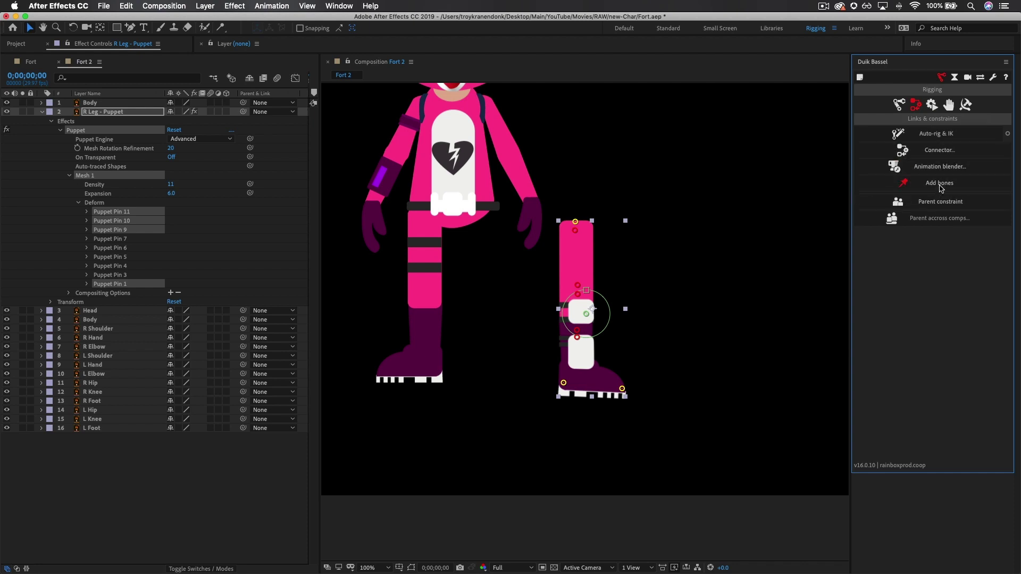
# Create Duik bones for Puppet Pins 11, 10, 9 and 1, then clear the selection
pyautogui.click(942, 184)
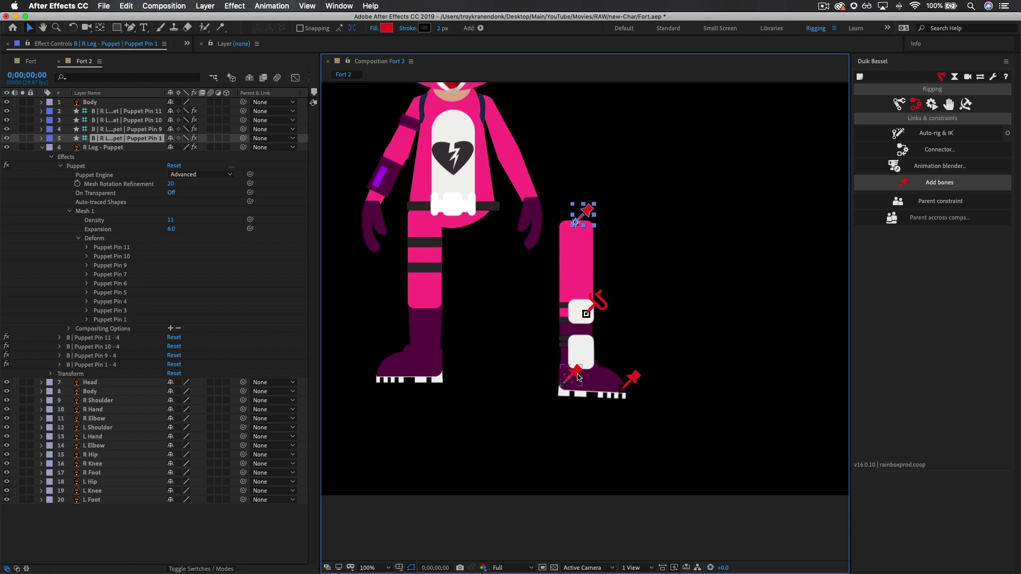
pyautogui.click(665, 278)
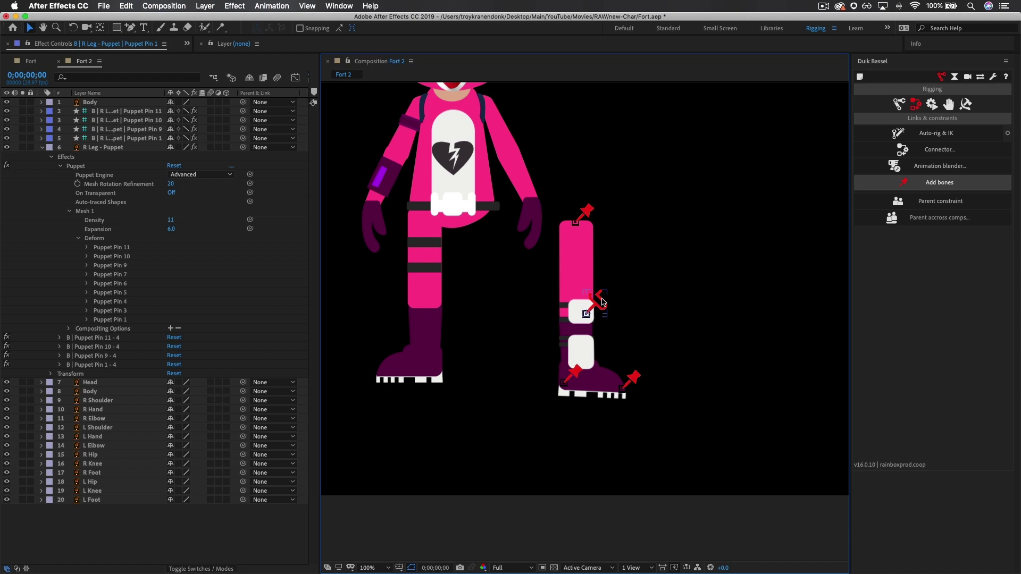
# In the Fort composition, show controller layers 1–4 and drag C | Hand down to bend the arm
pyautogui.click(30, 61)
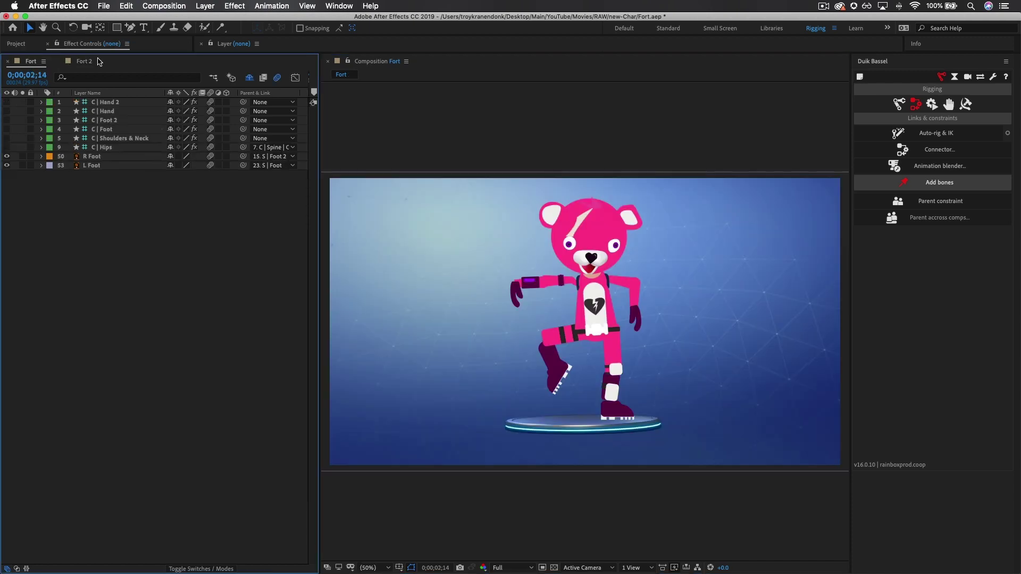
pyautogui.scroll(4, 468, 258)
pyautogui.press('space')
pyautogui.moveTo(472, 258); pyautogui.dragTo(303, 125)
pyautogui.moveTo(6, 102); pyautogui.dragTo(7, 129)
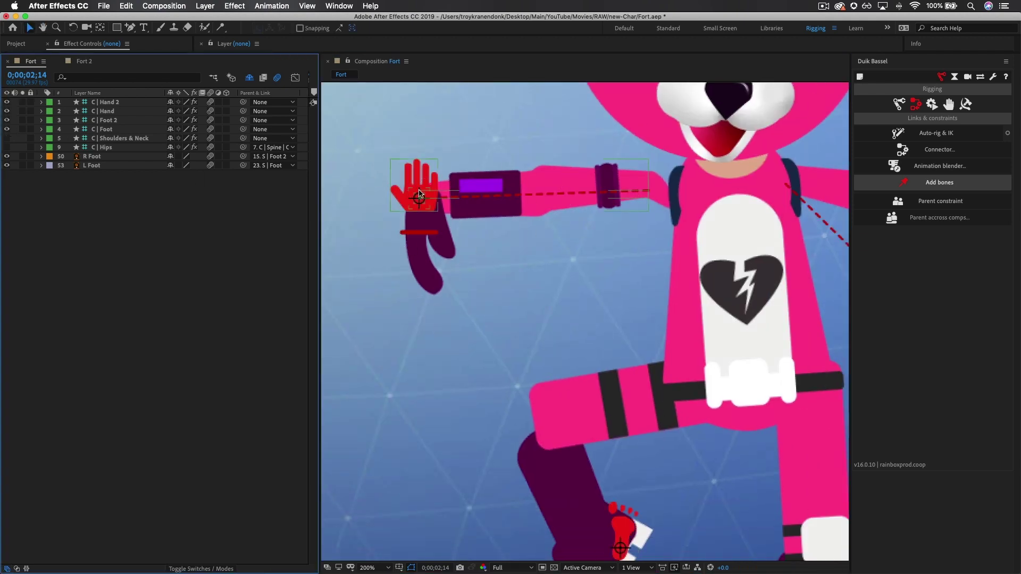
pyautogui.moveTo(419, 194); pyautogui.dragTo(514, 262)
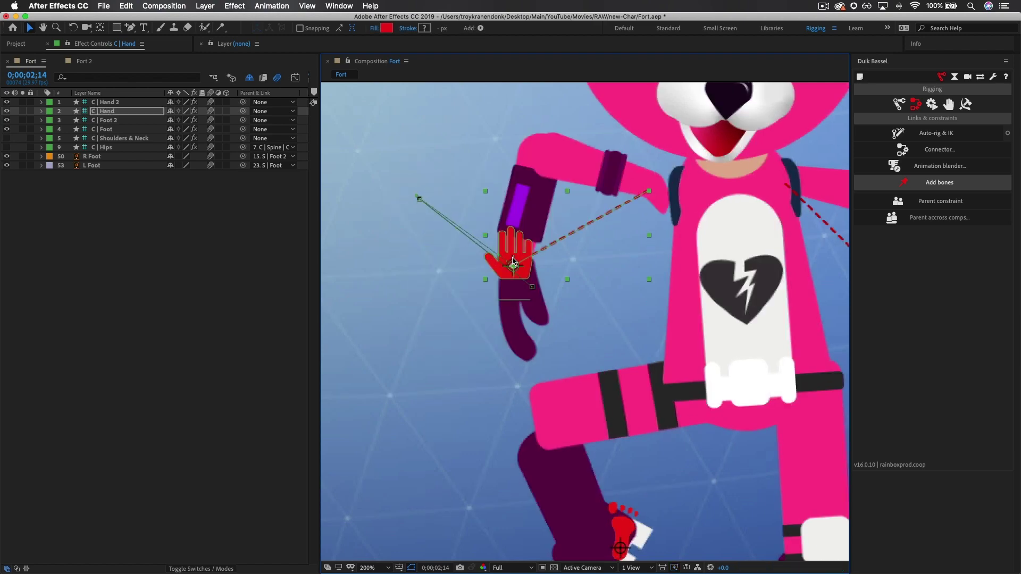